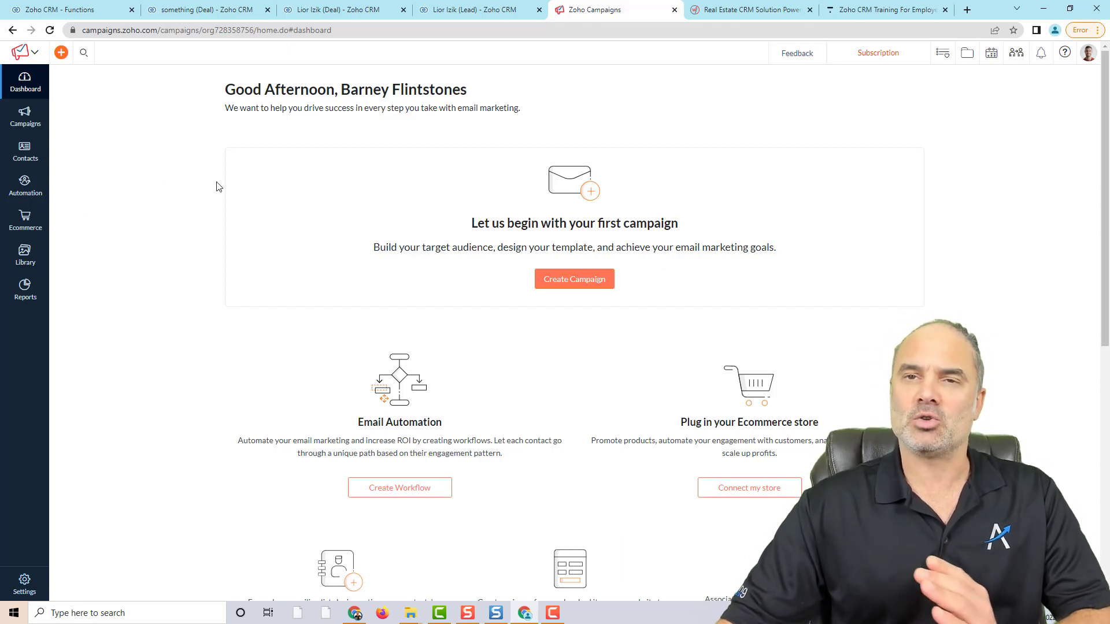
- Check the Leads list in Zoho CRM, then return to Zoho Campaigns
left_click(315, 10)
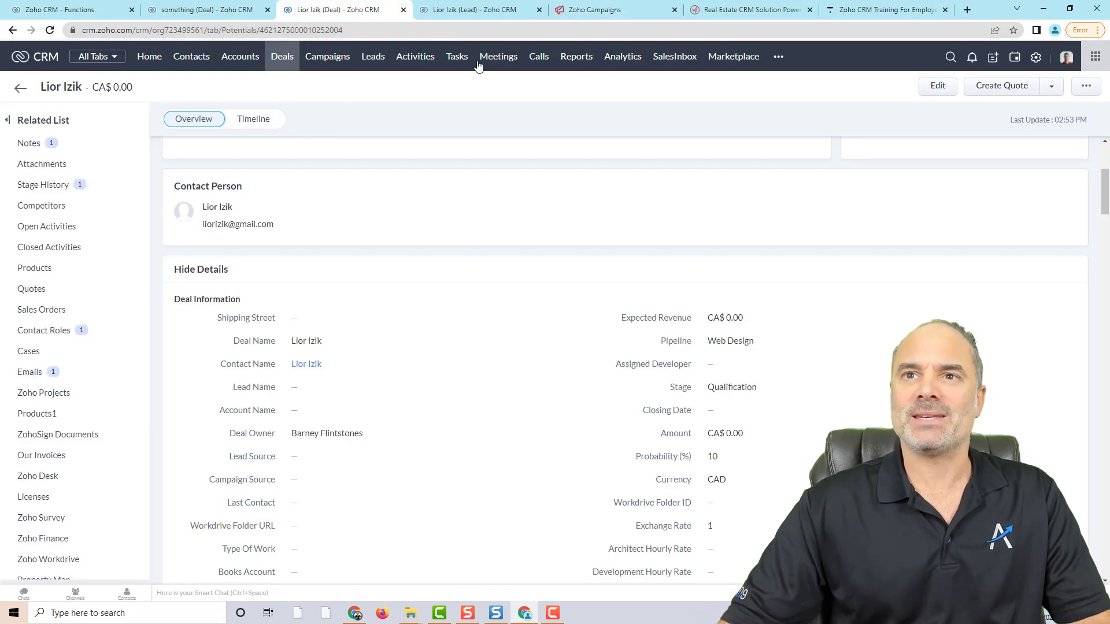
left_click(375, 58)
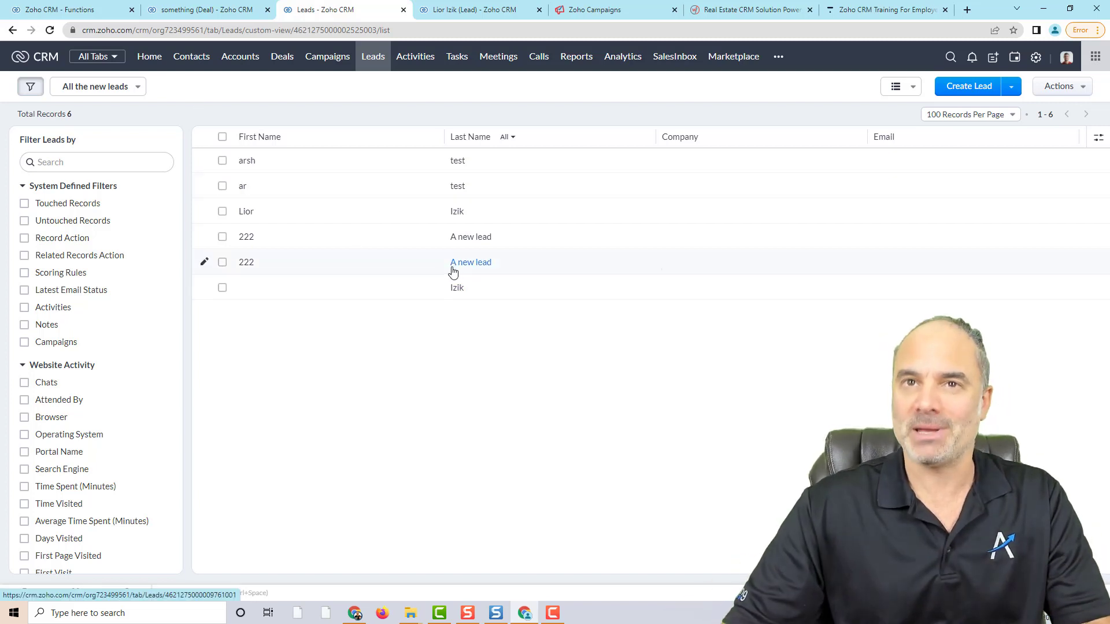
left_click(599, 10)
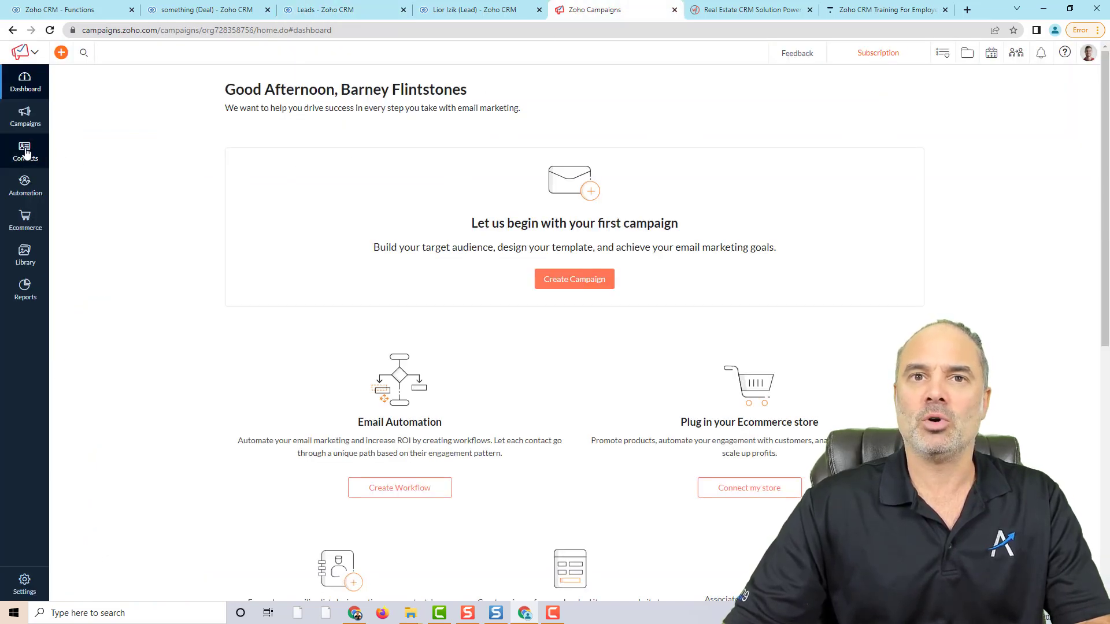
- Start a new immediate Zoho CRM sync for the Leads module via Contacts > Sync Services
mouse_move(25, 152)
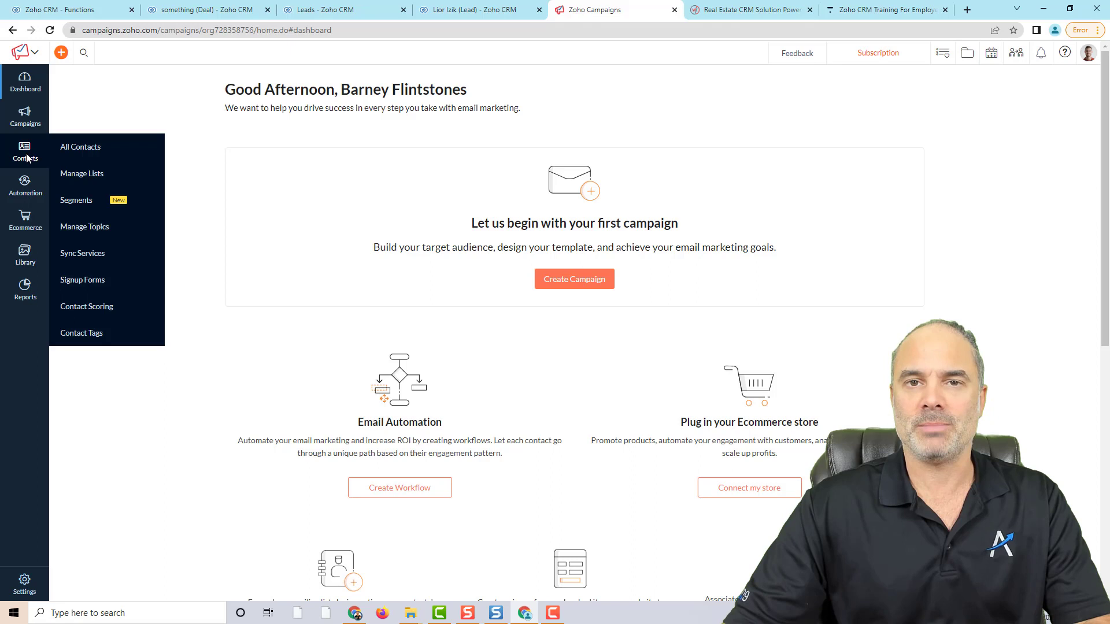
left_click(90, 254)
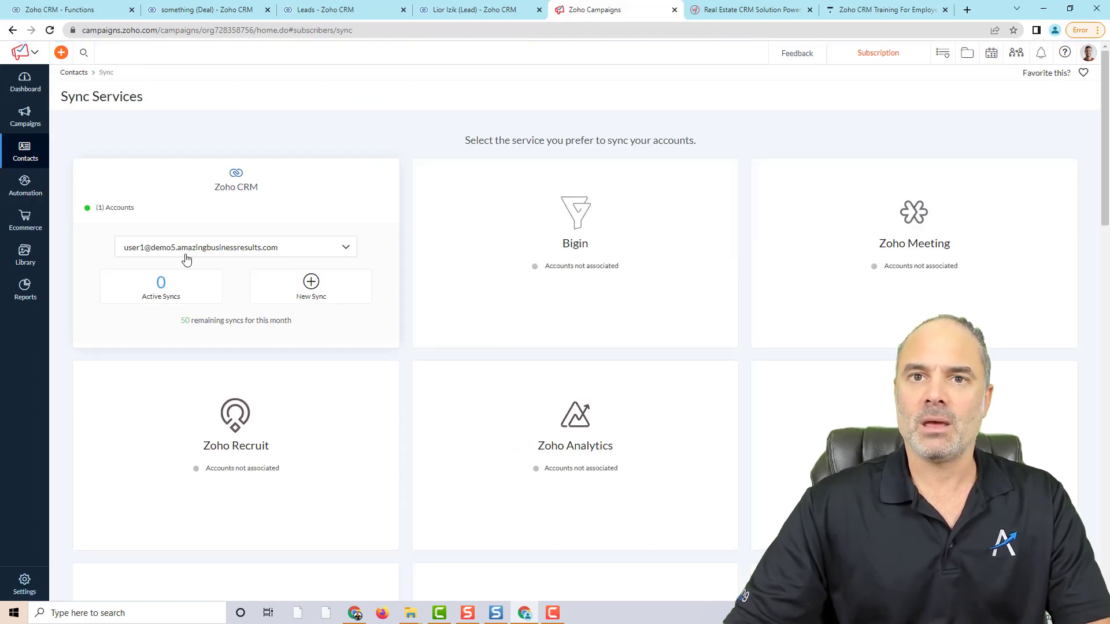
left_click(315, 288)
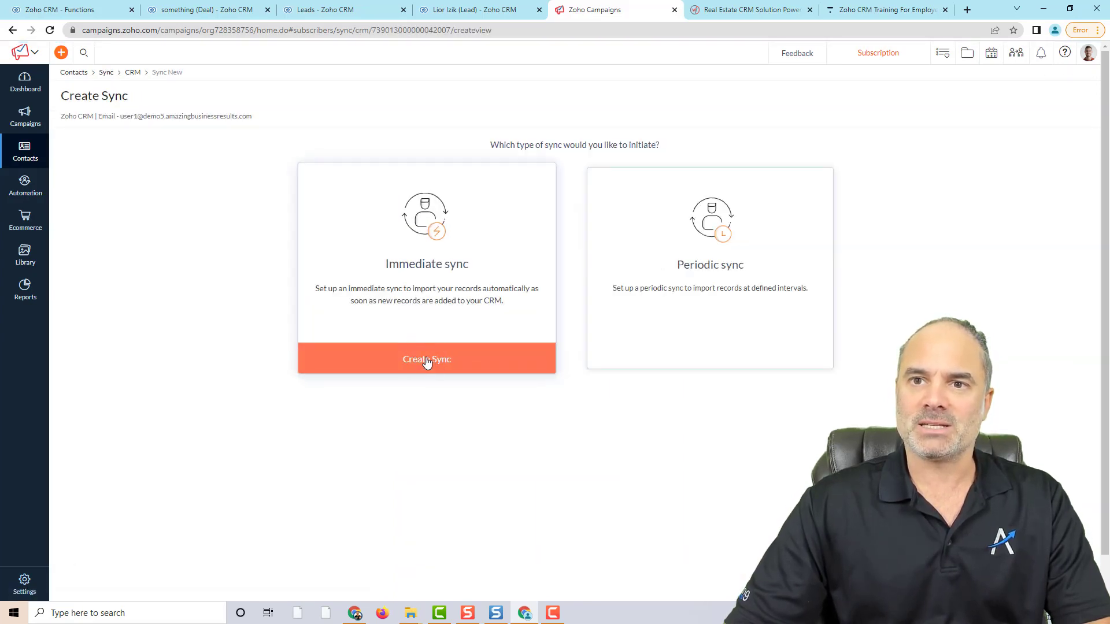
left_click(427, 362)
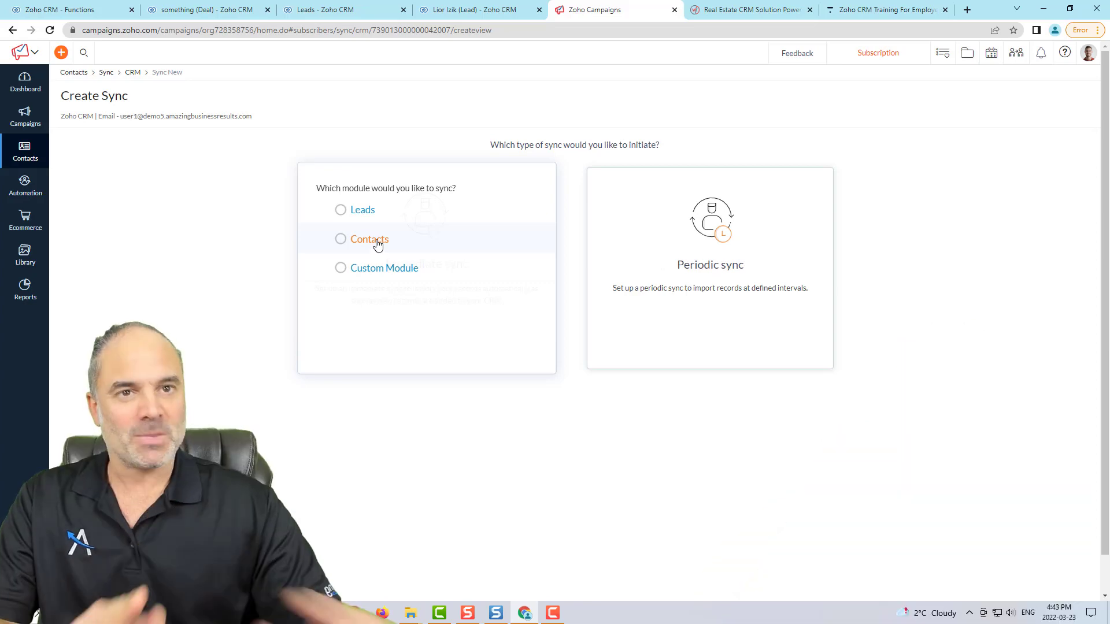
left_click(354, 213)
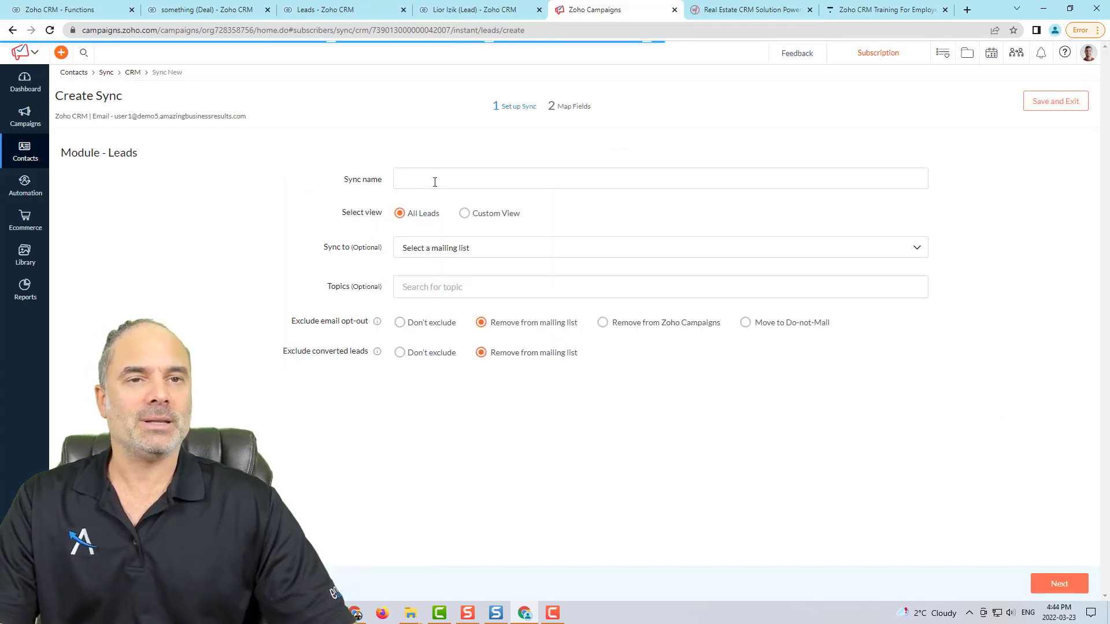
- Name the sync 'All Leads' and sync it into a newly created 'All Leads' mailing list
left_click(436, 180)
type("All Leads")
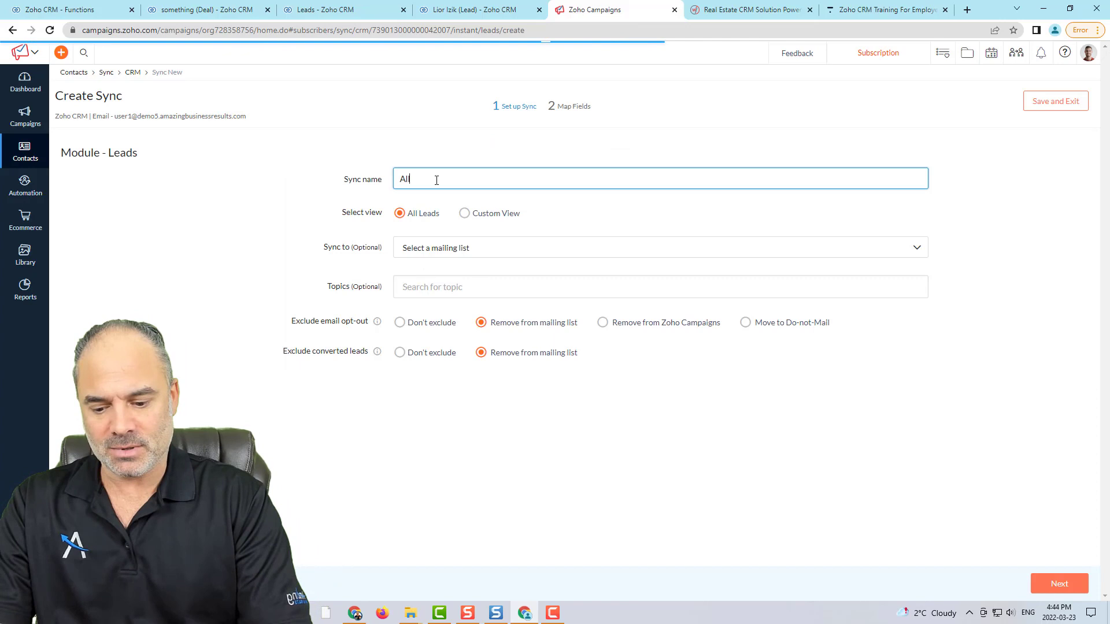
left_click(459, 249)
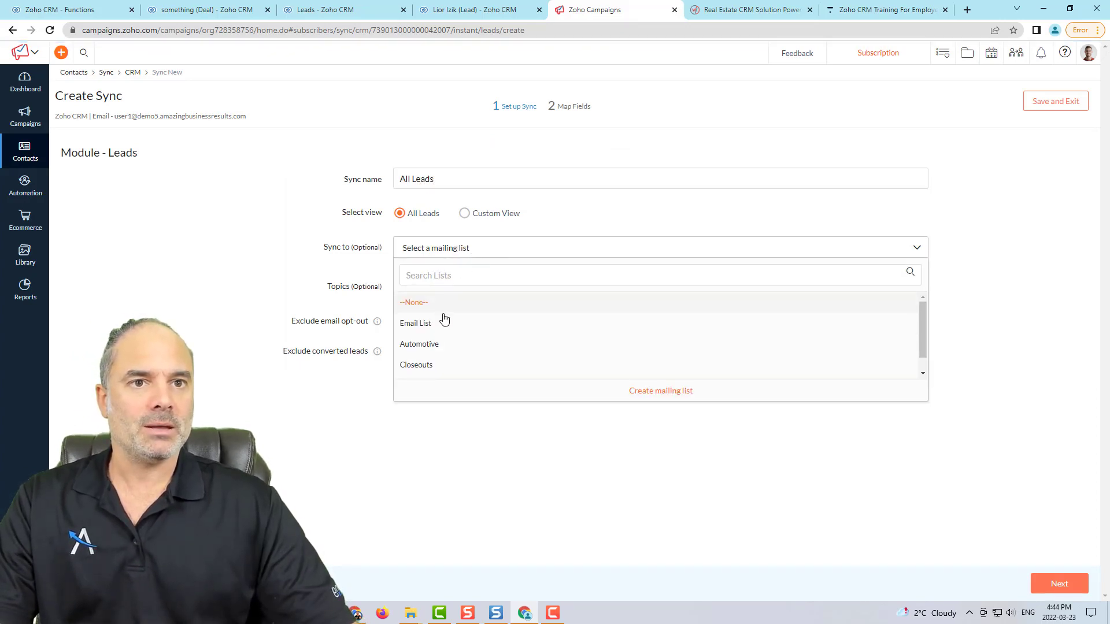
left_click(675, 398)
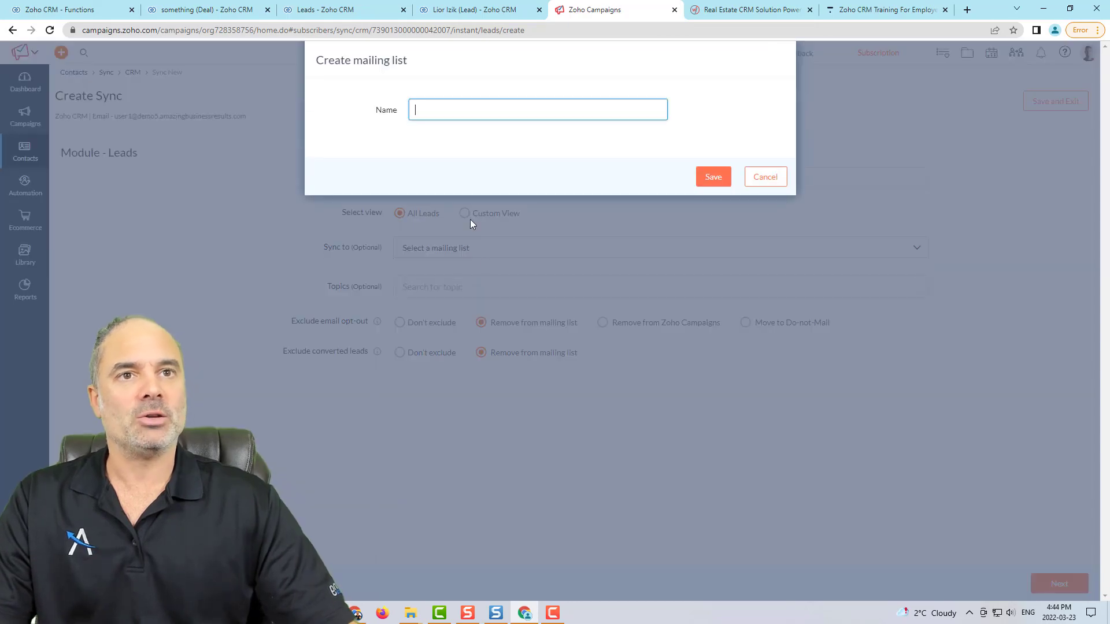
type("All Leads")
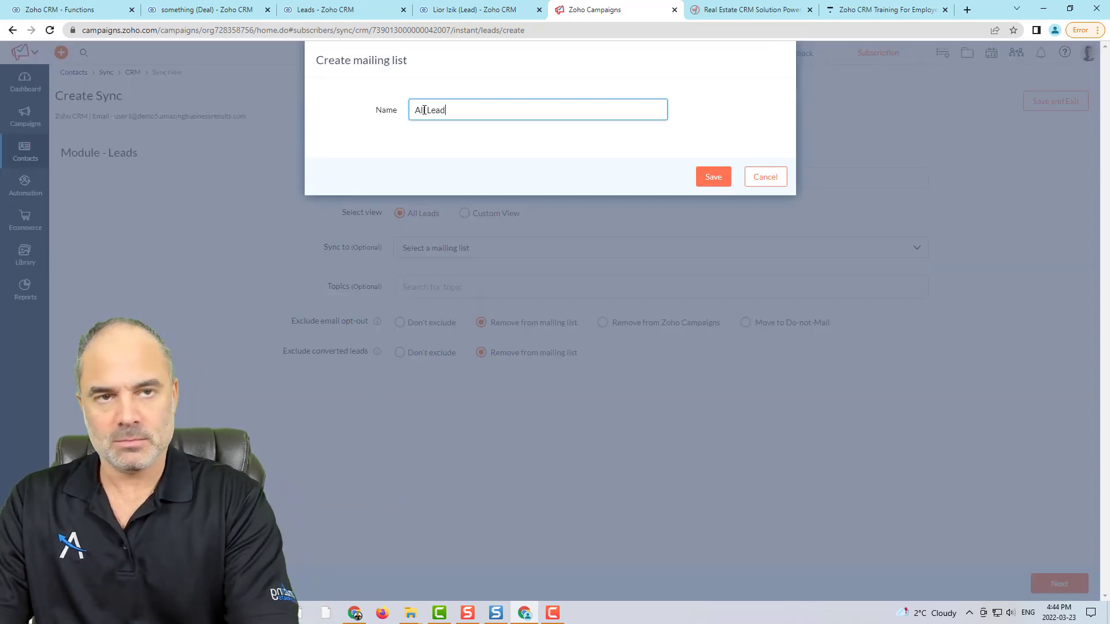
left_click(702, 178)
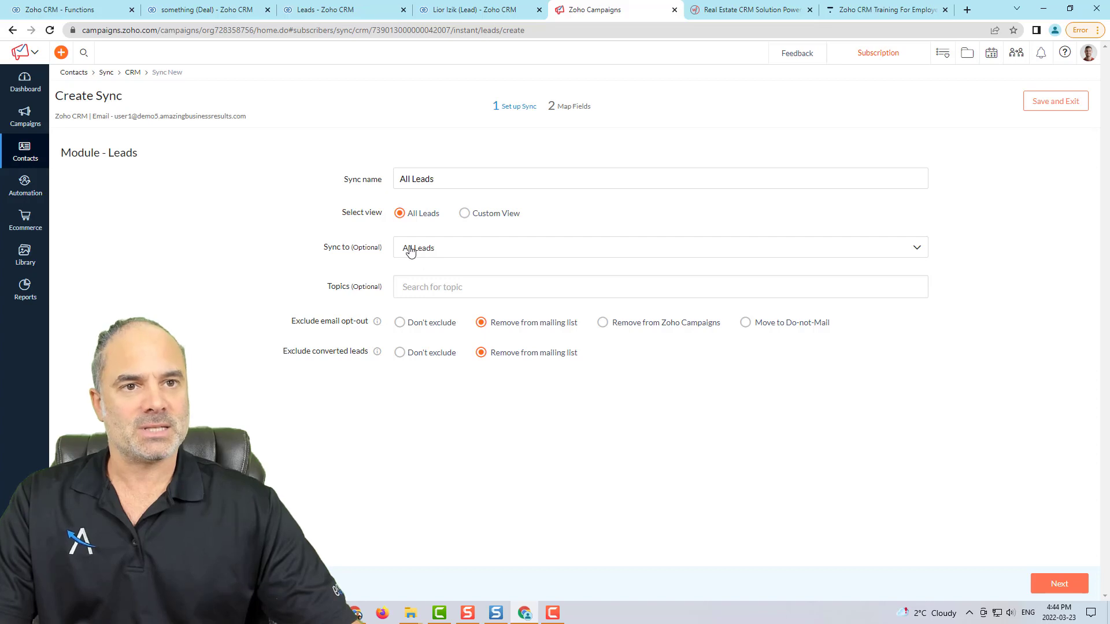
left_click(1047, 585)
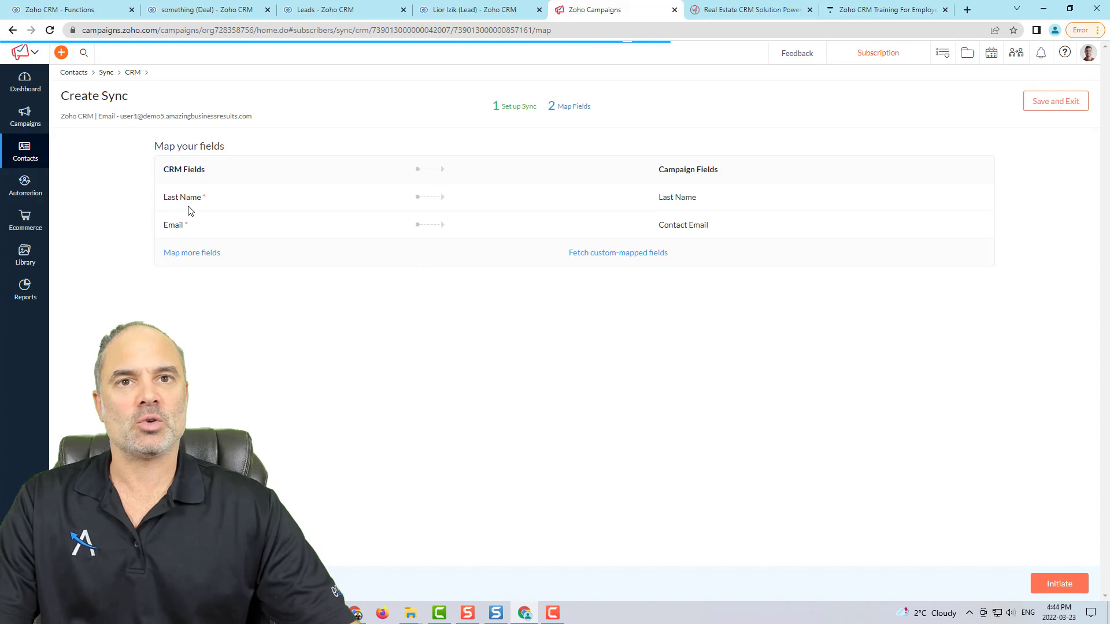
- Add mappings for the CRM First Name and Lead Status fields, searching 'stat' for the latter
left_click(195, 252)
left_click(220, 292)
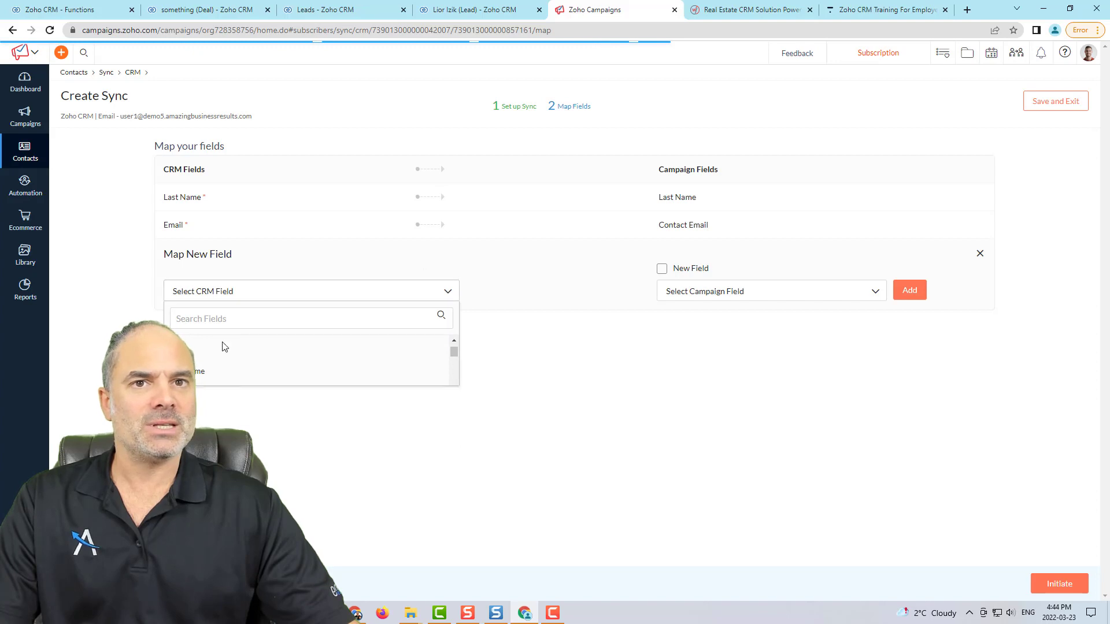
left_click(225, 346)
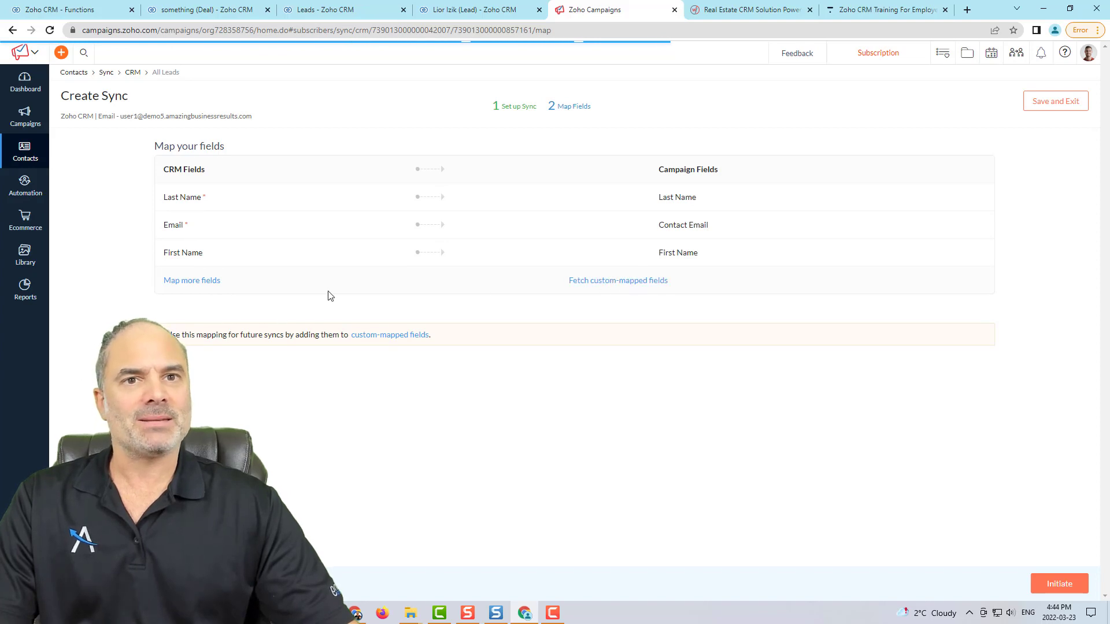
left_click(208, 283)
left_click(209, 319)
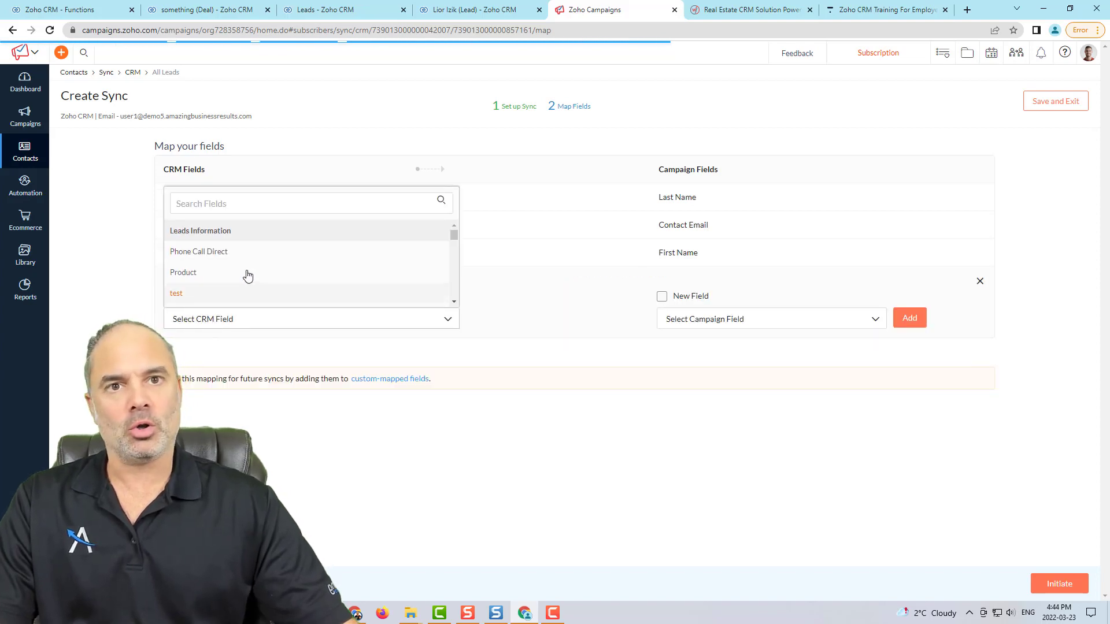
left_click(231, 201)
type("stat")
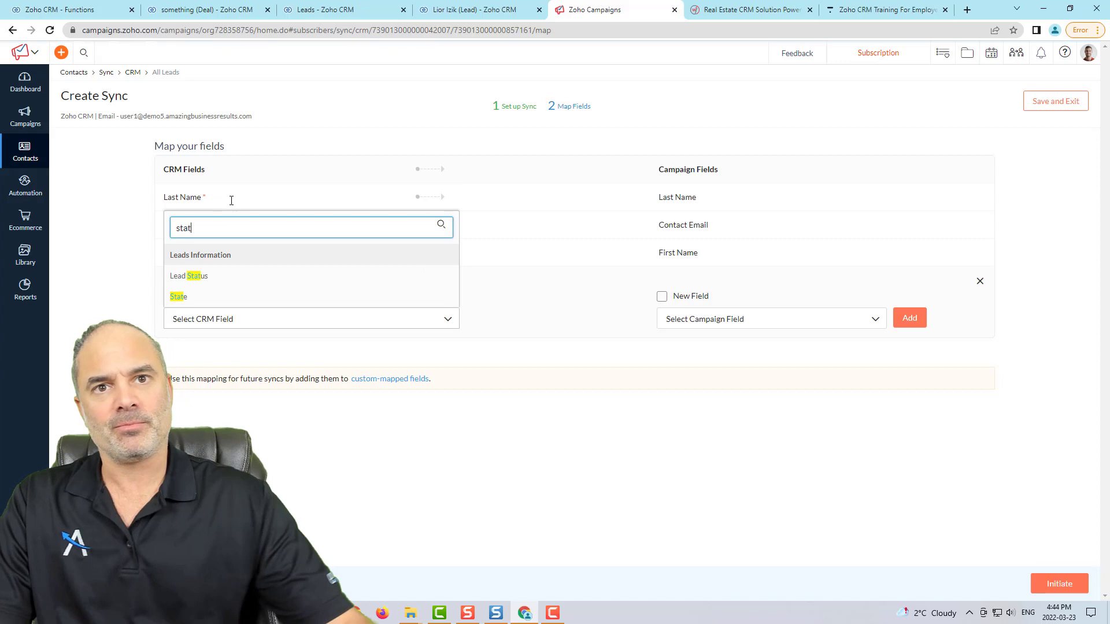
left_click(216, 277)
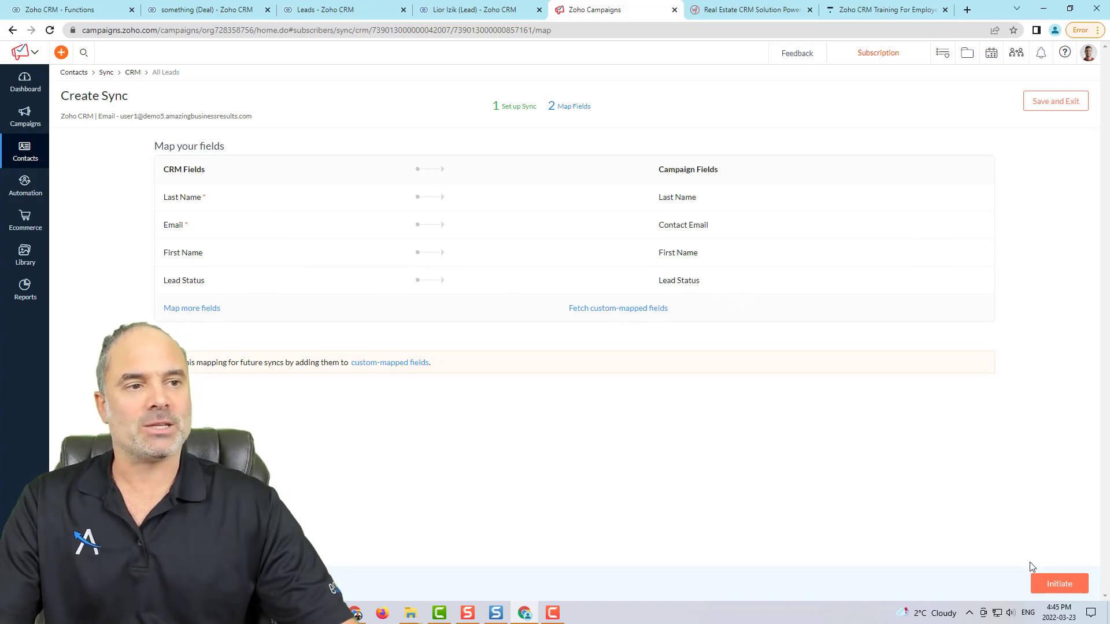
- Initiate the All Leads sync and review its details page
left_click(1058, 585)
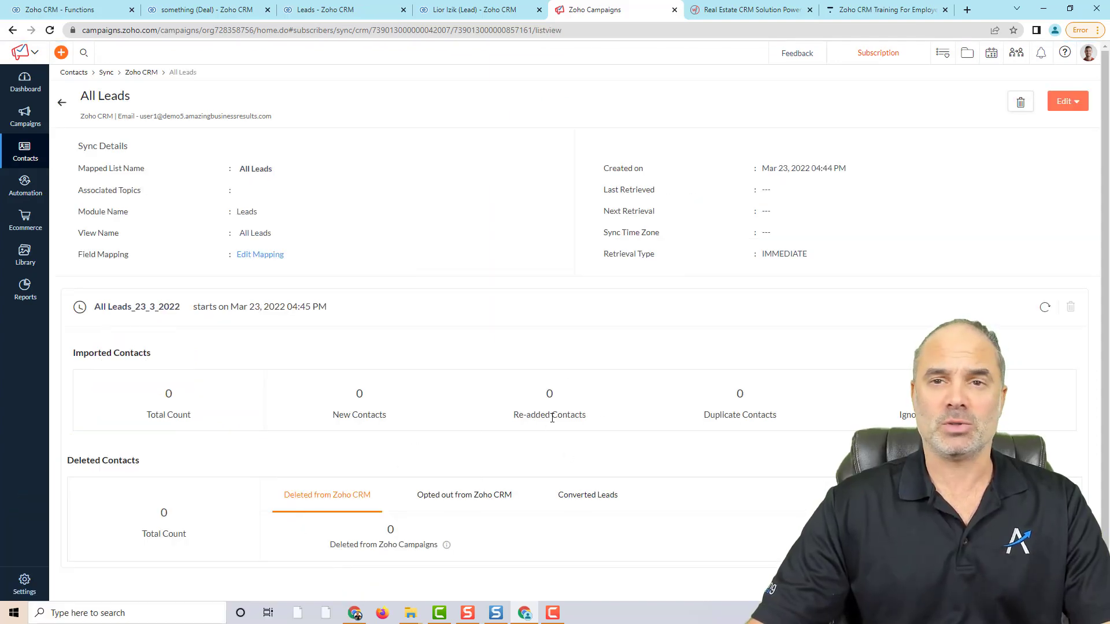
scroll(578, 404, "down", 1)
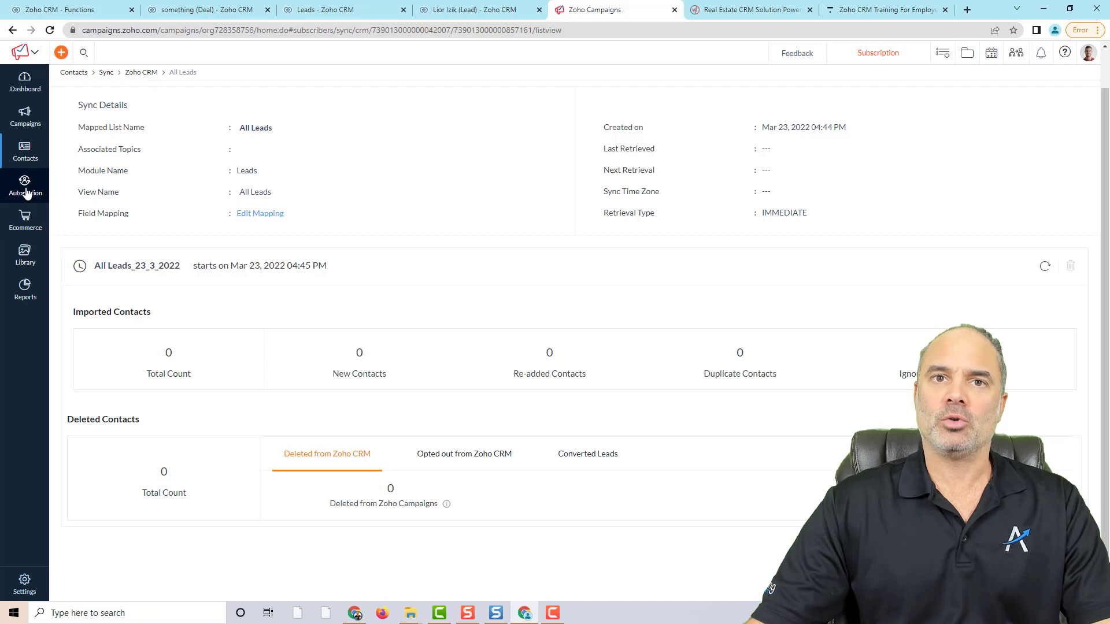
- Open Automation > Workflows, start a first workflow, and browse the template list
mouse_move(26, 191)
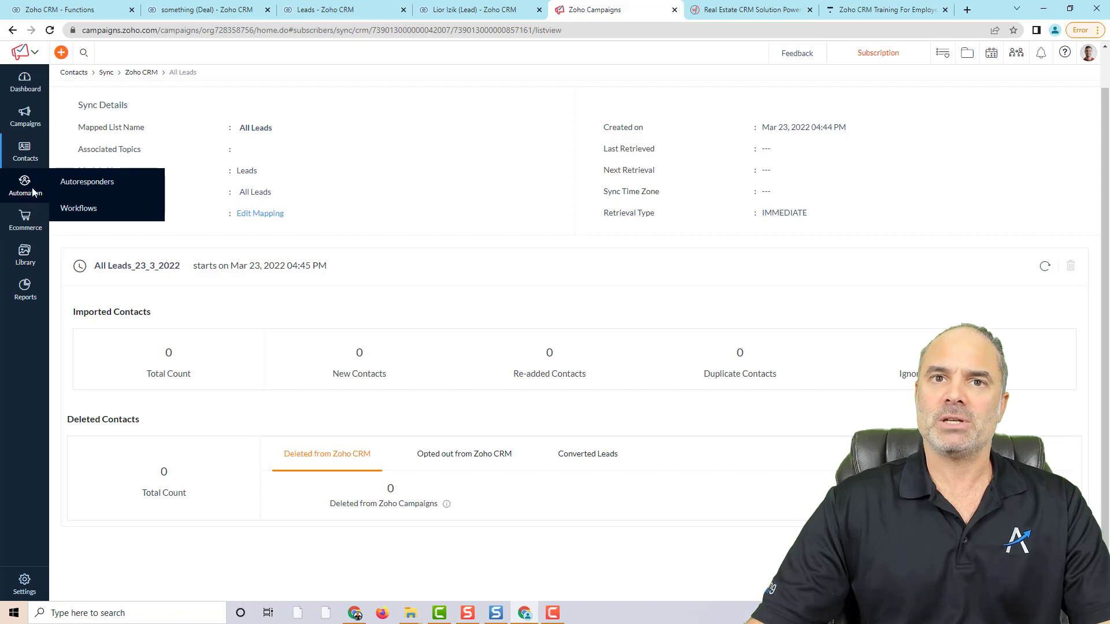
left_click(82, 208)
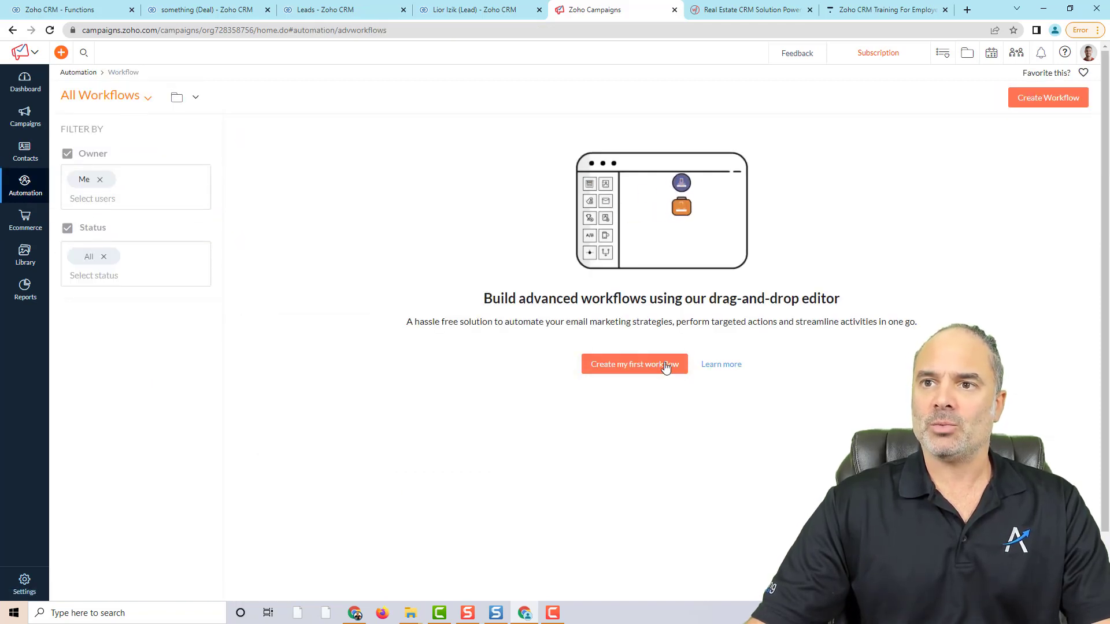
left_click(646, 370)
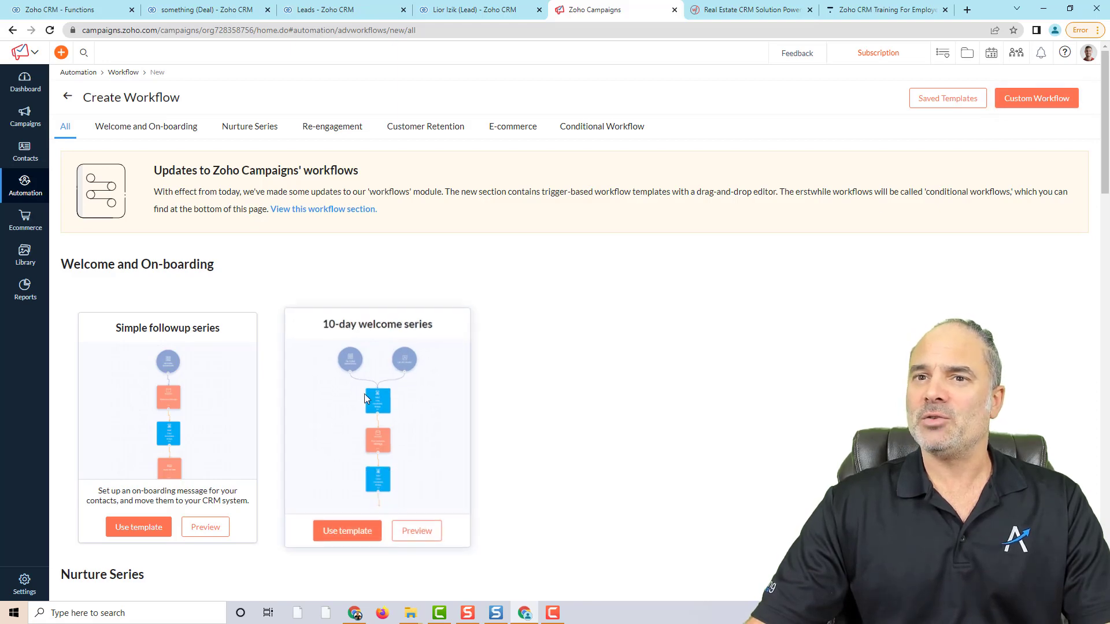
scroll(295, 451, "down", 7)
scroll(205, 445, "down", 3)
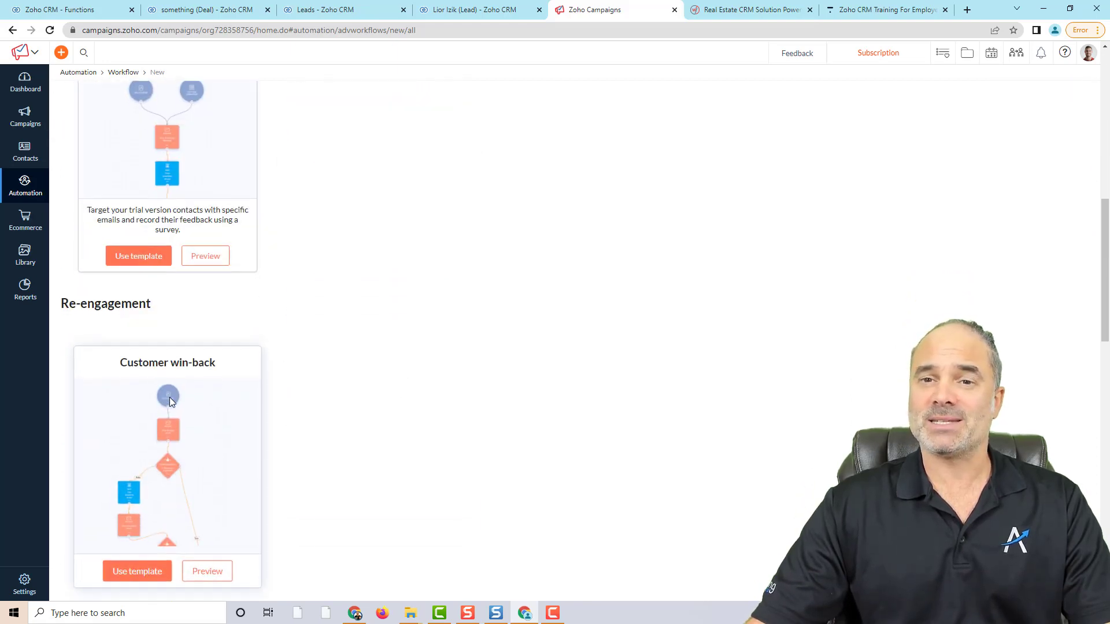
scroll(168, 405, "down", 6)
scroll(169, 409, "up", 9)
scroll(168, 407, "up", 7)
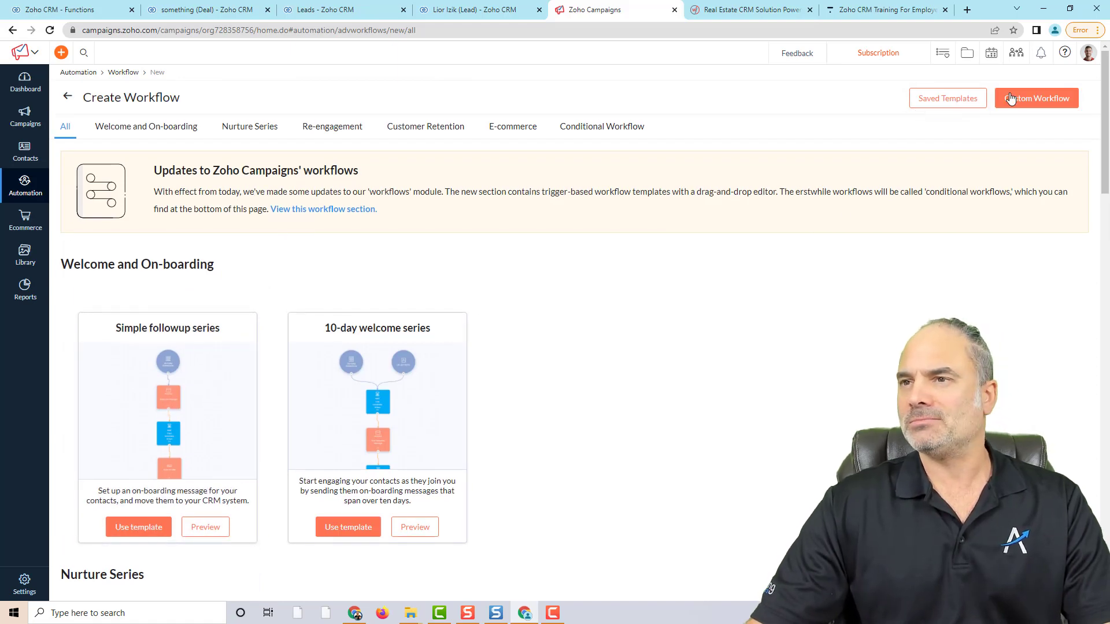
left_click(1027, 101)
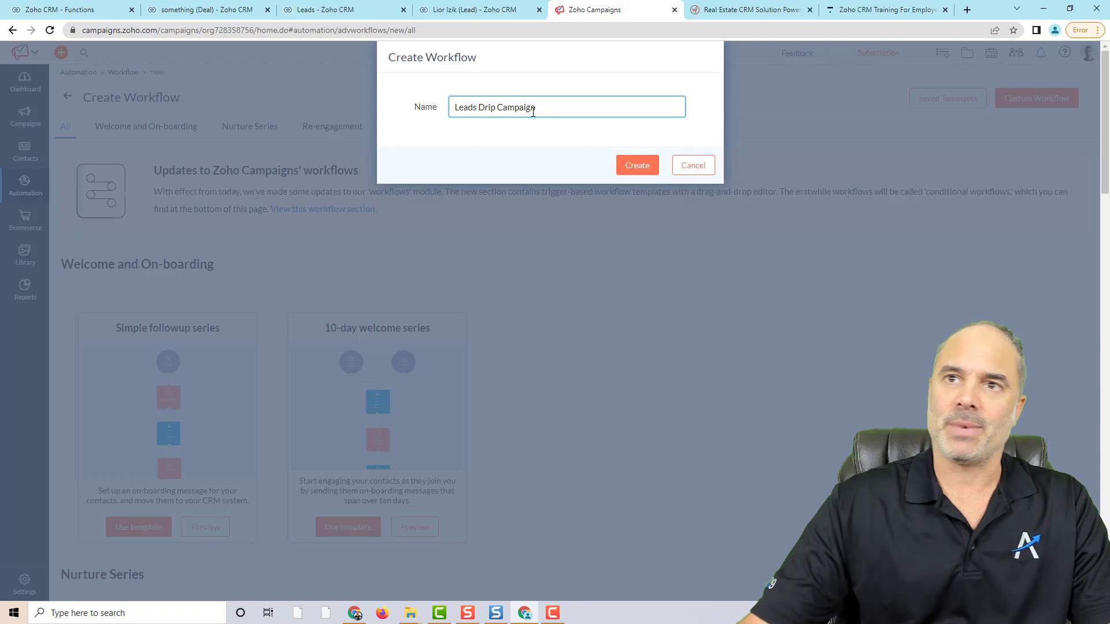
left_click(620, 161)
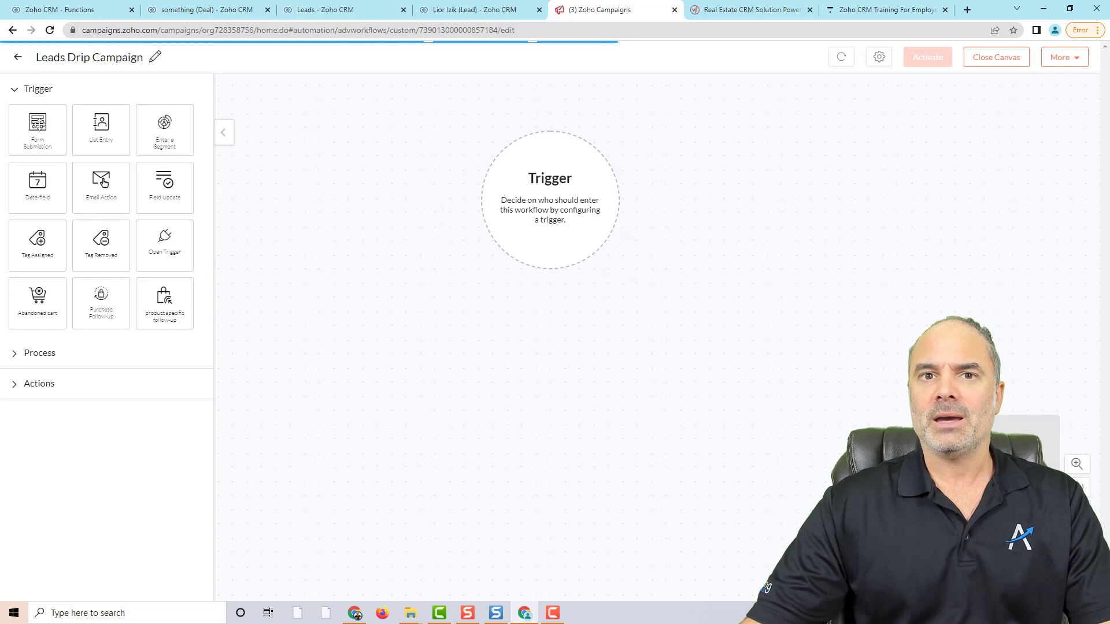
left_click(17, 90)
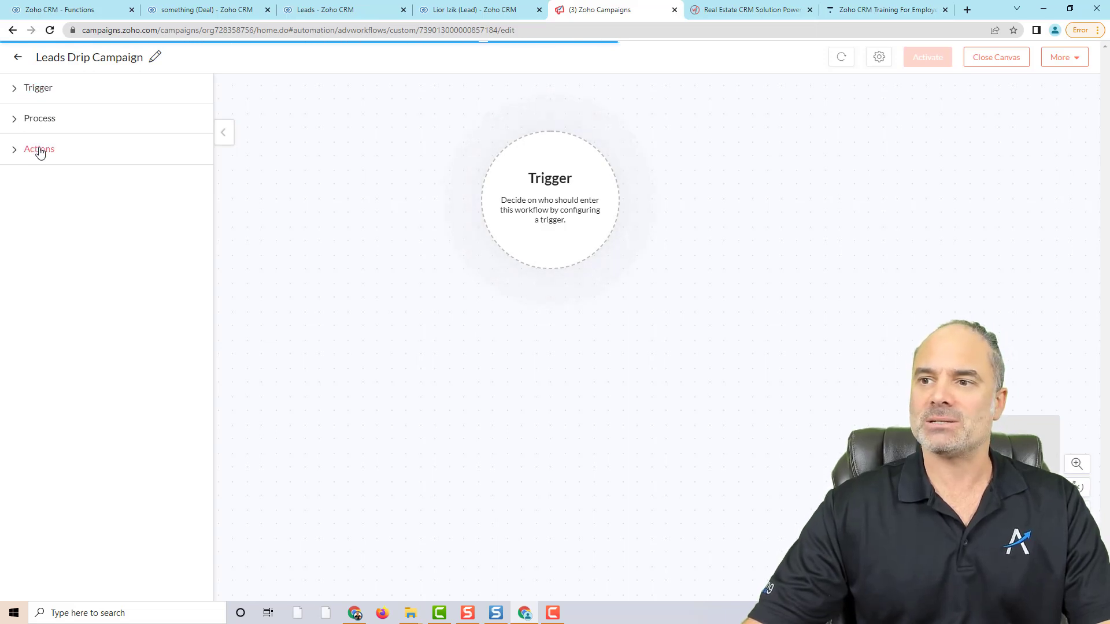
left_click(35, 90)
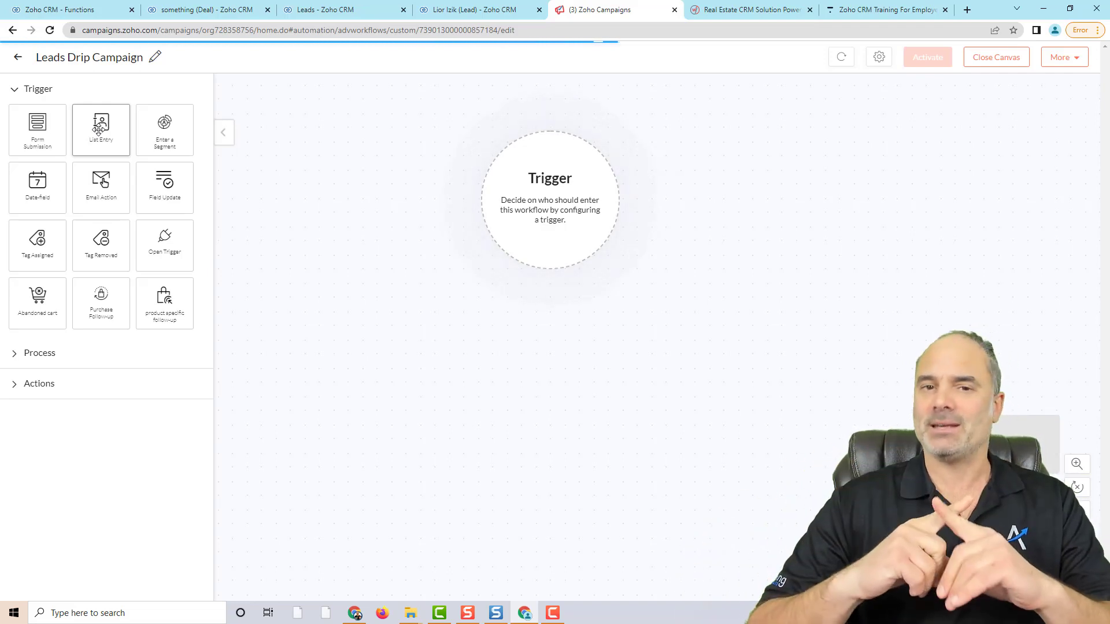
- Check the CRM Leads tab, then open Contacts > Manage Lists at campaigns.zoho.com in a spare tab
left_click(370, 13)
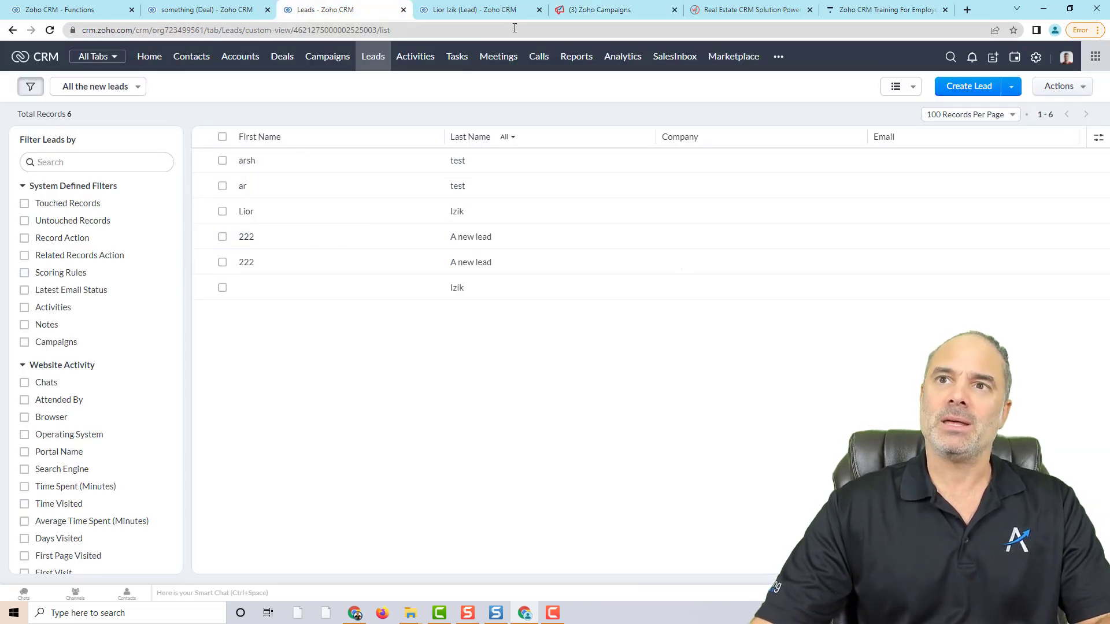
left_click(601, 10)
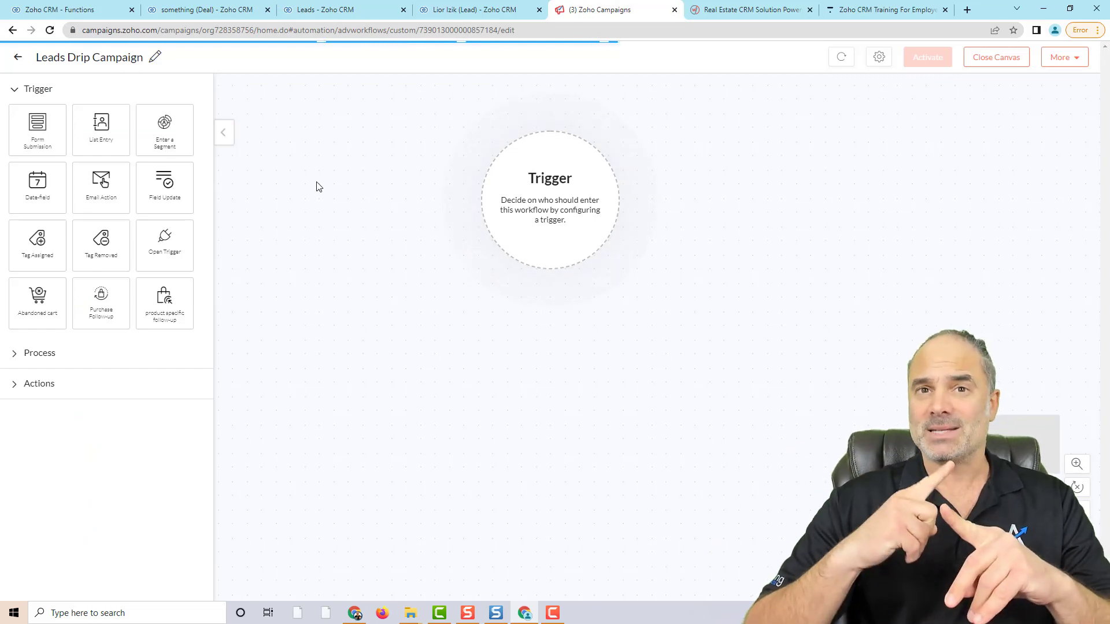
left_click(751, 12)
left_click(748, 29)
type("cam")
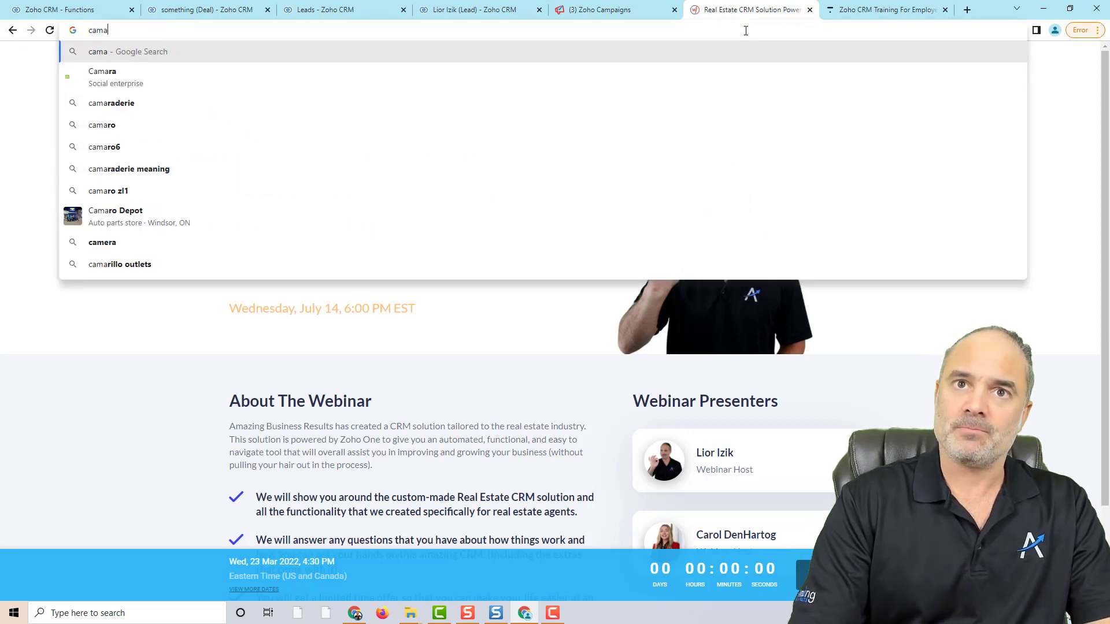
type("paigns.zoho.com")
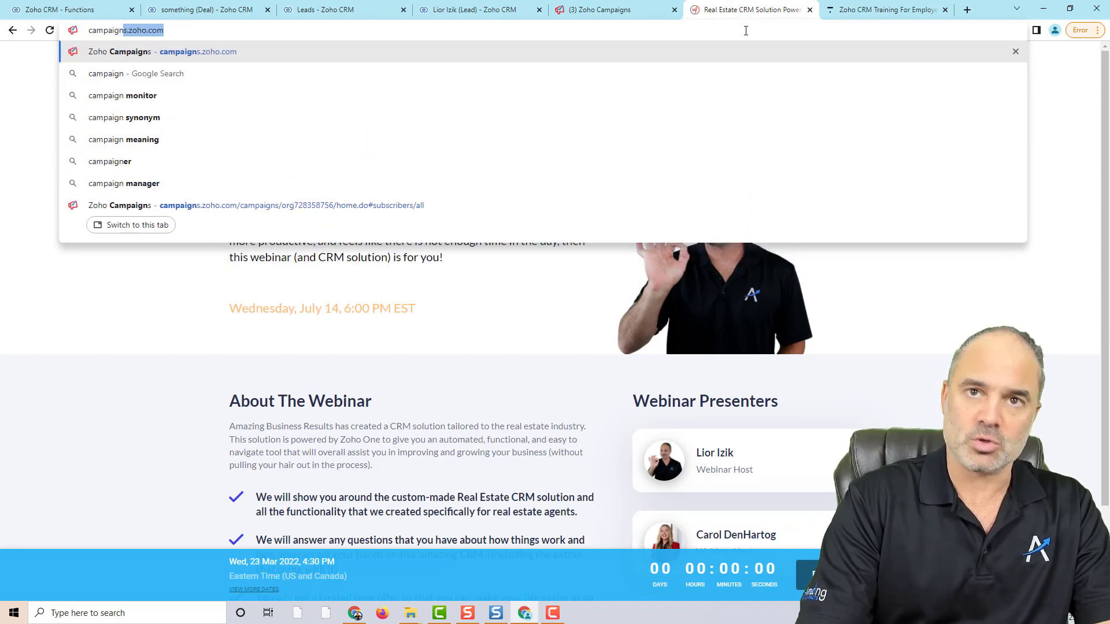
key("Return")
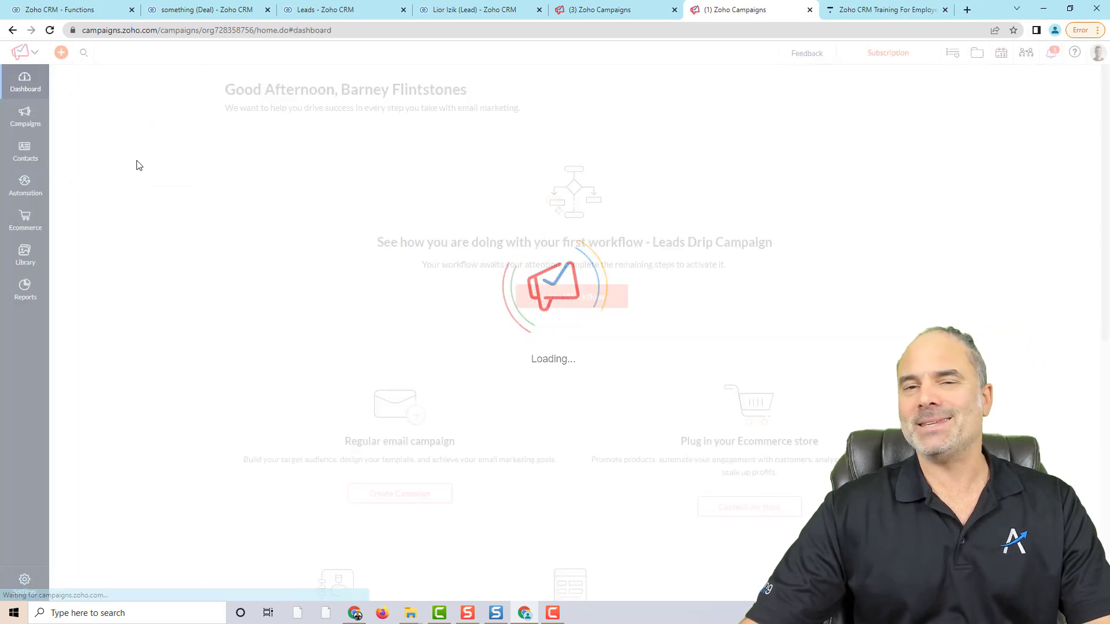
mouse_move(30, 155)
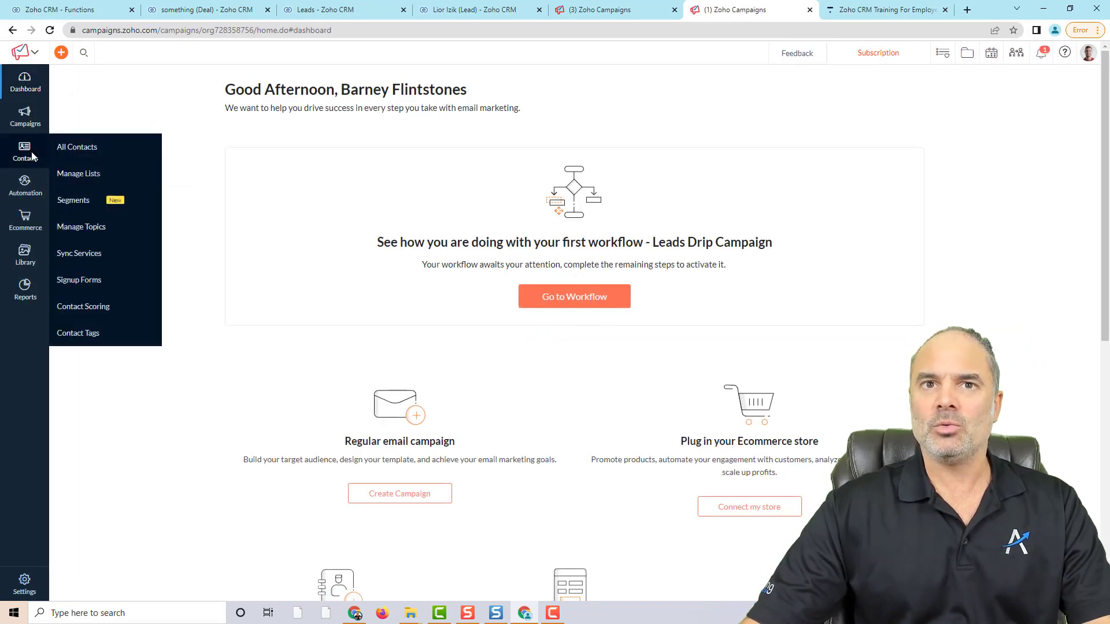
left_click(90, 176)
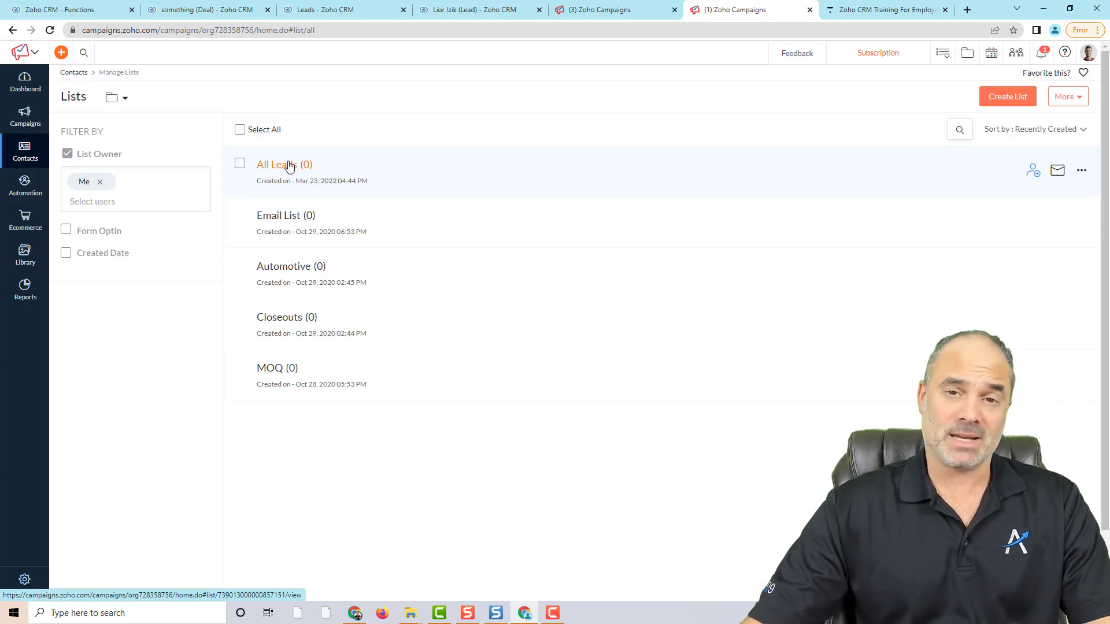
- Place a List Entry trigger on the Leads Drip Campaign workflow's Trigger circle
left_click(595, 9)
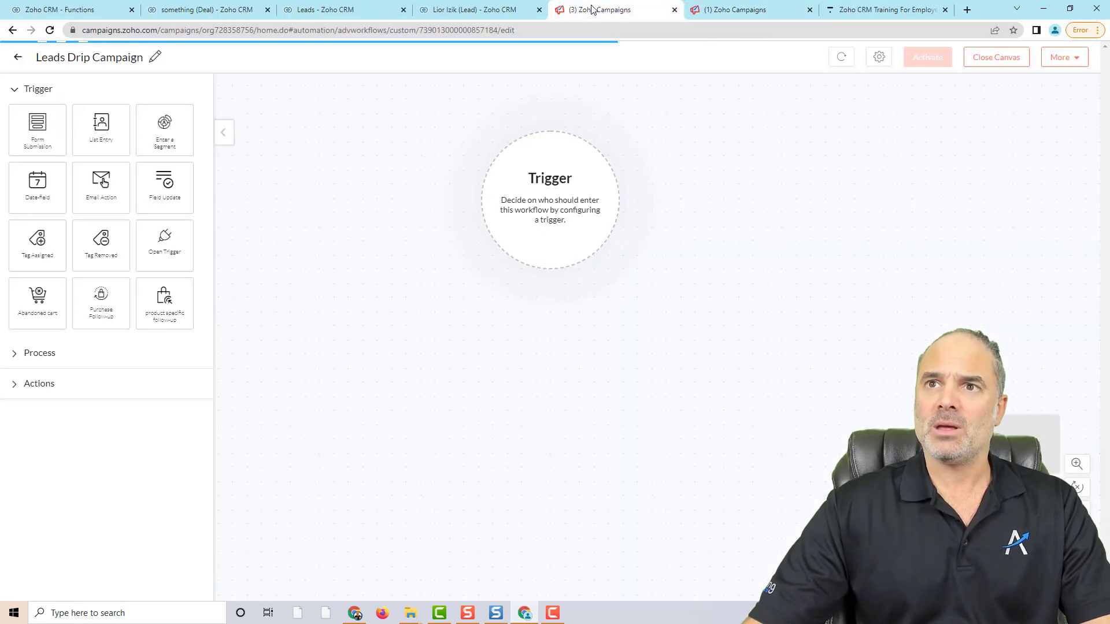
left_click_drag(101, 123, 539, 198)
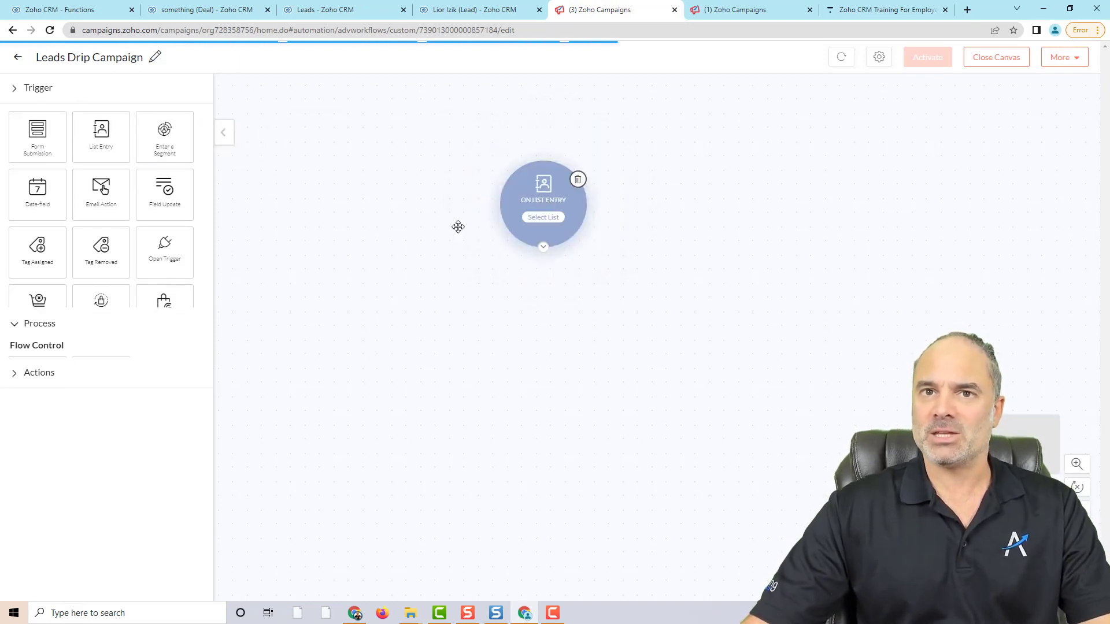
left_click(23, 89)
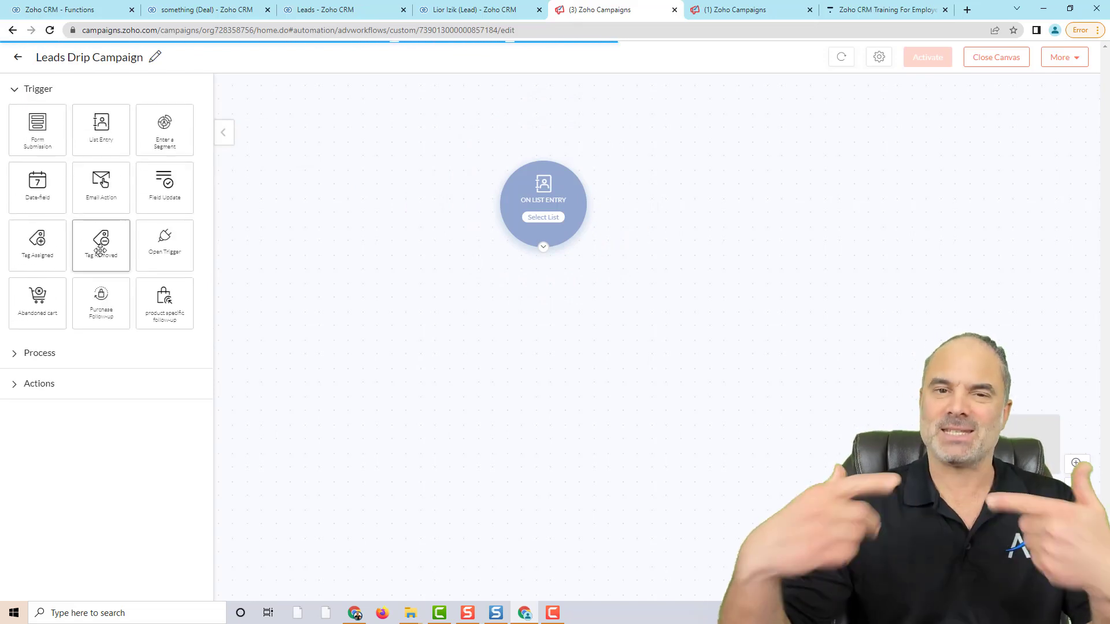
- Set the List Entry trigger to the All Leads mailing list and save it
left_click(541, 218)
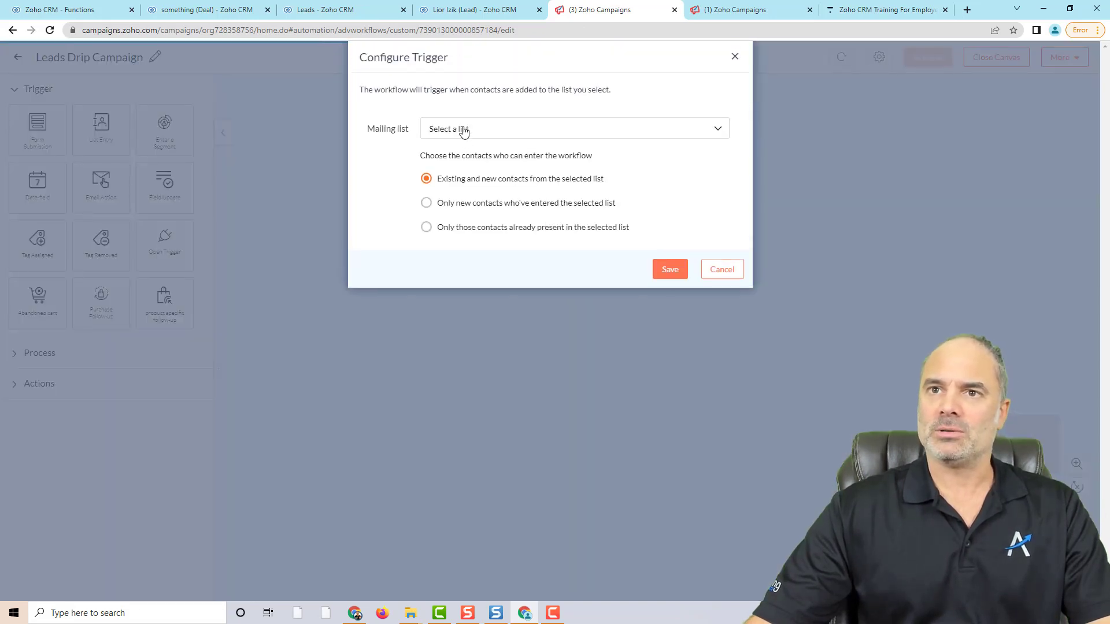
left_click(463, 131)
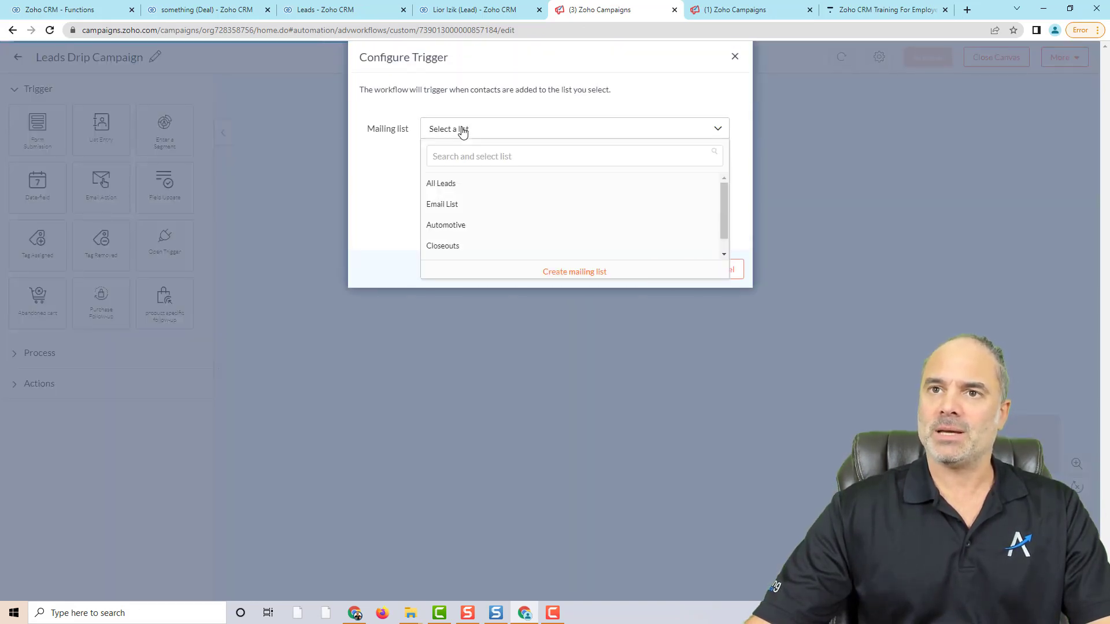
left_click(463, 184)
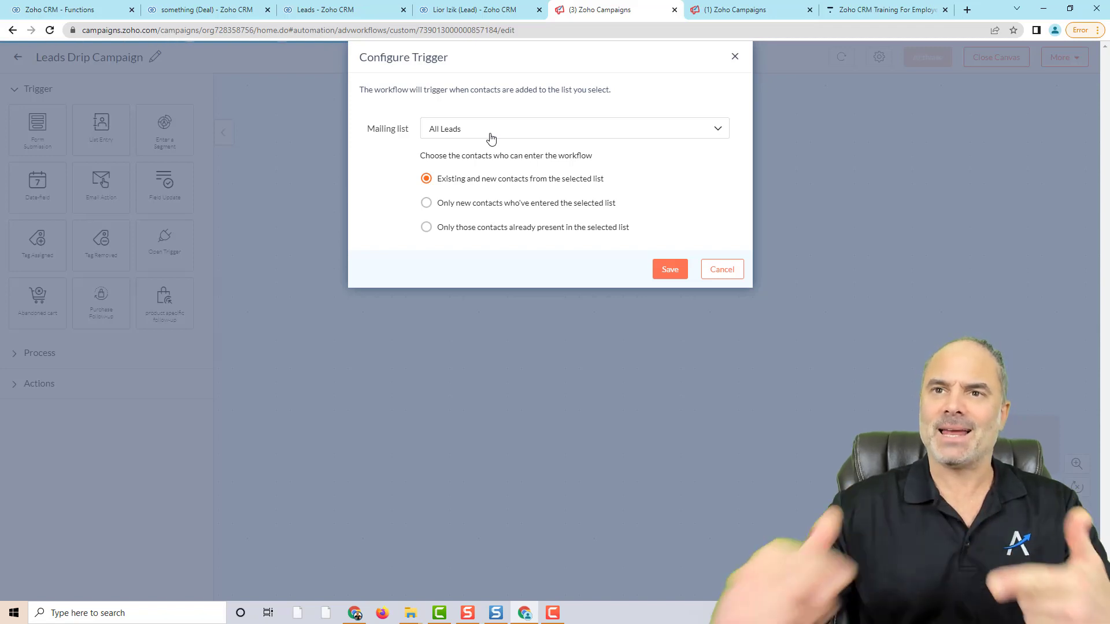
left_click(672, 270)
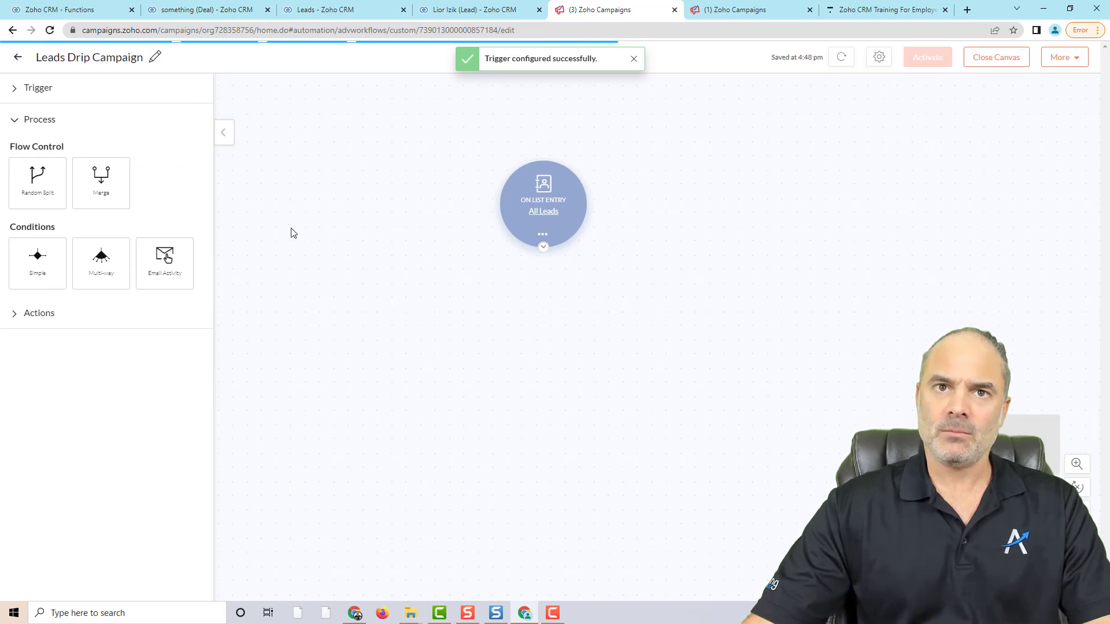
- Add a Send Email step under the trigger, removing the duplicate second message node
left_click(24, 121)
left_click(41, 152)
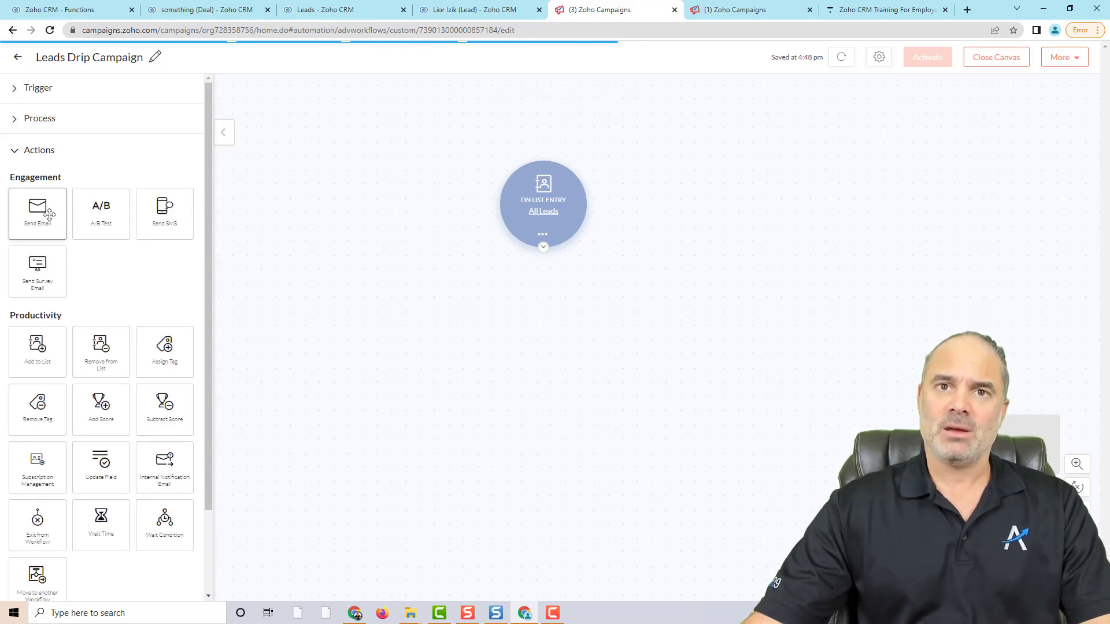
left_click_drag(43, 216, 544, 317)
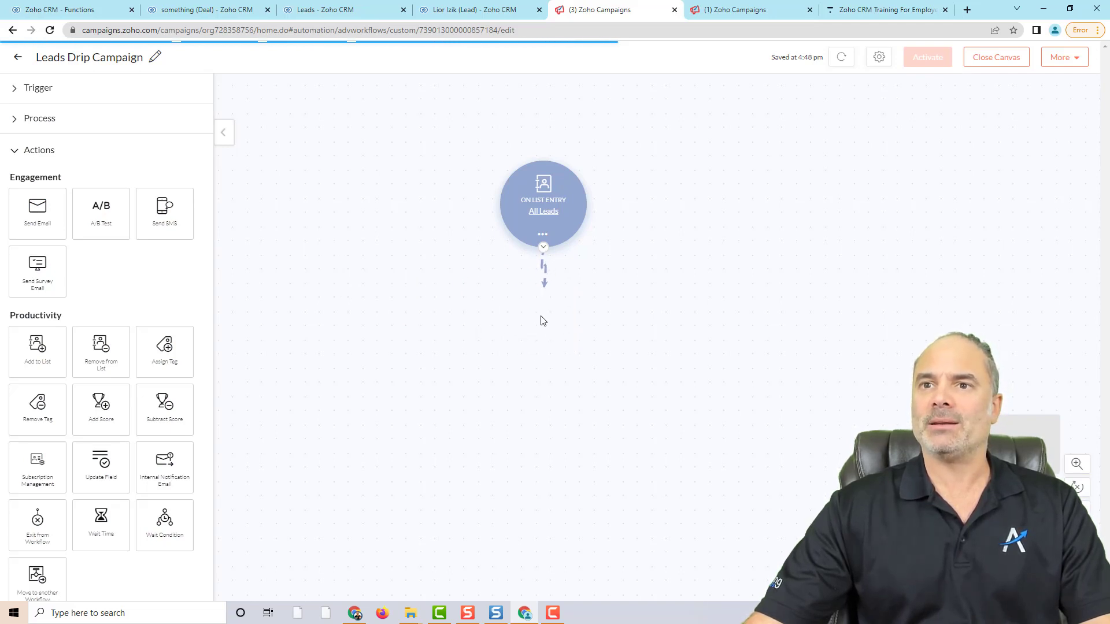
left_click_drag(40, 215, 544, 454)
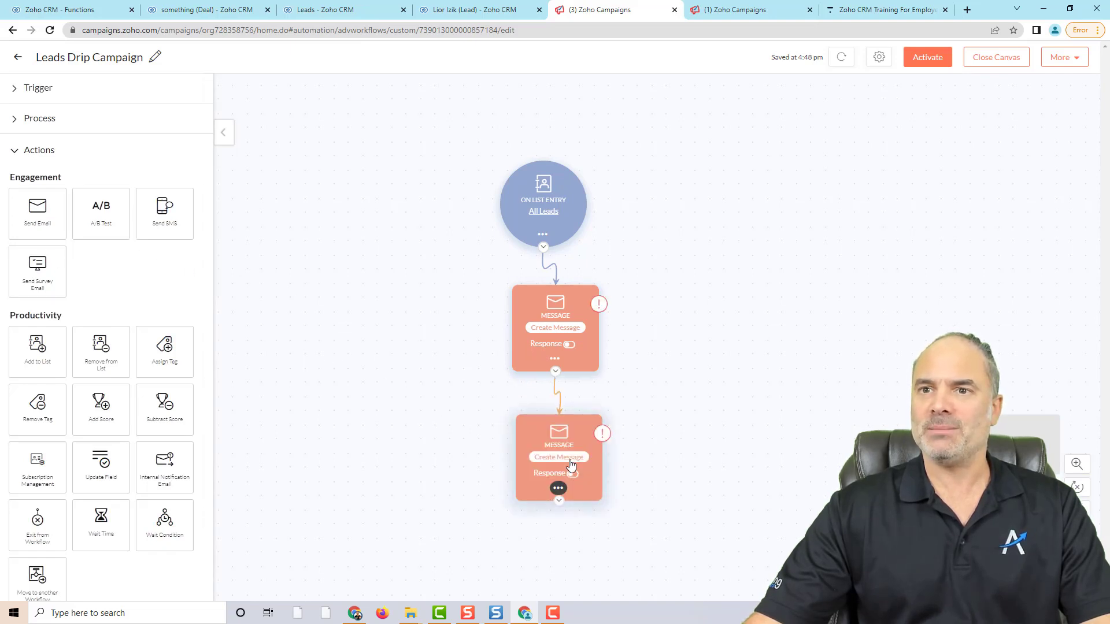
left_click(558, 488)
left_click(584, 512)
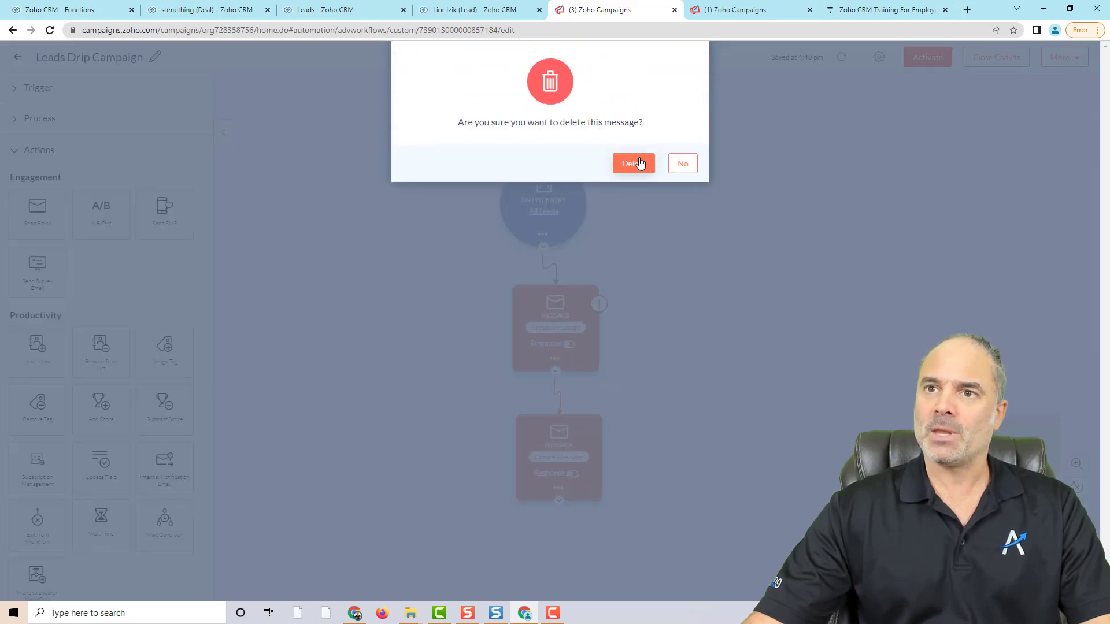
left_click(638, 163)
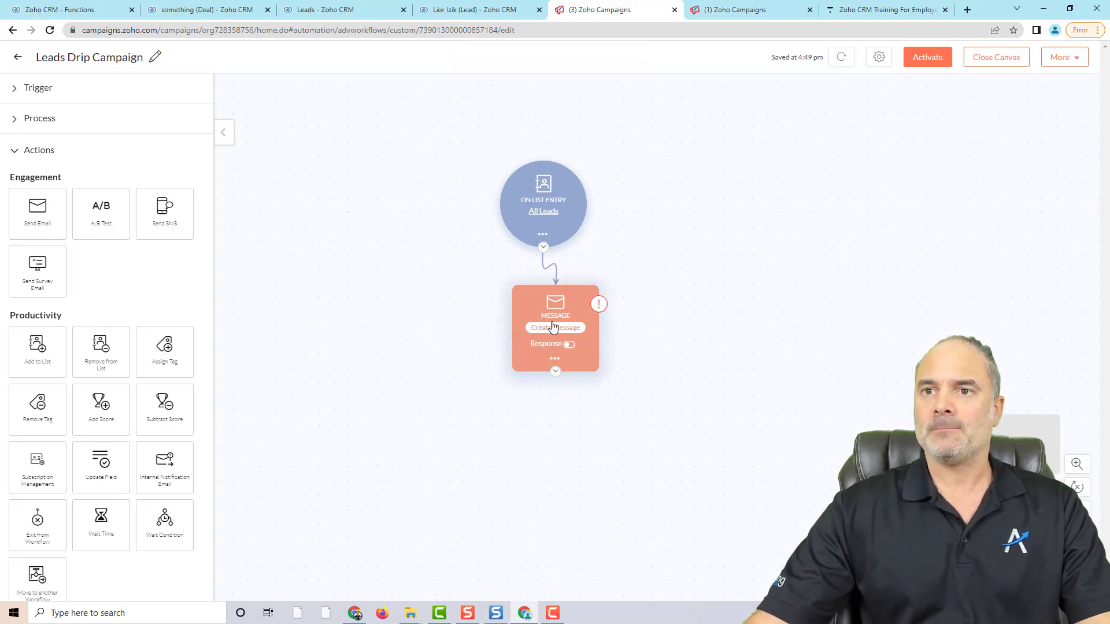
- Assign the Marketing topic to the Message_0 email
left_click(554, 327)
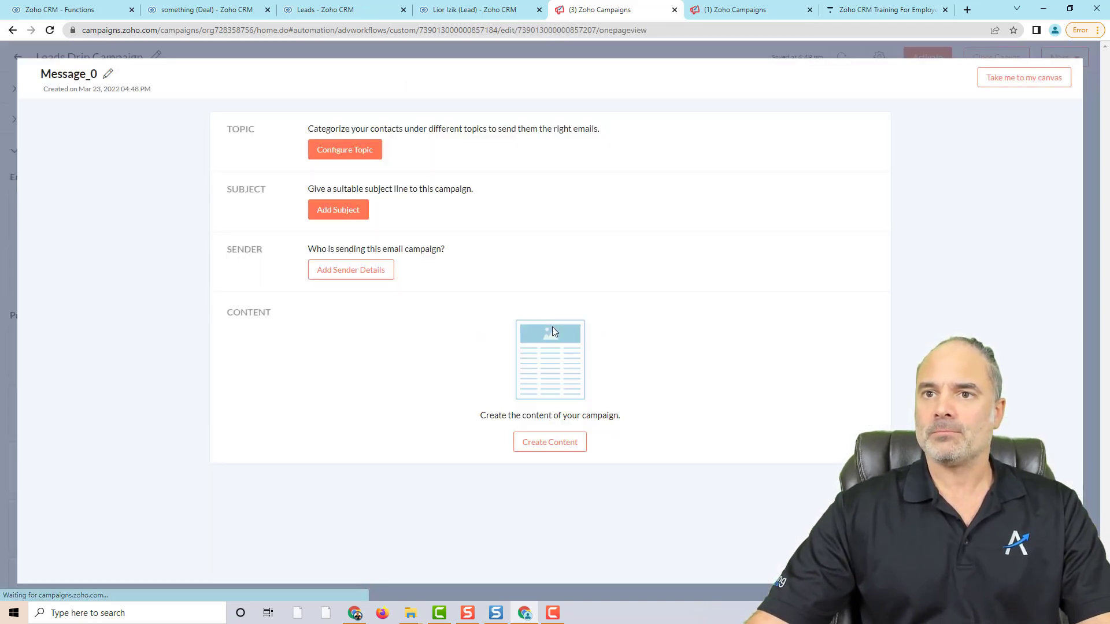
left_click(363, 149)
left_click(341, 173)
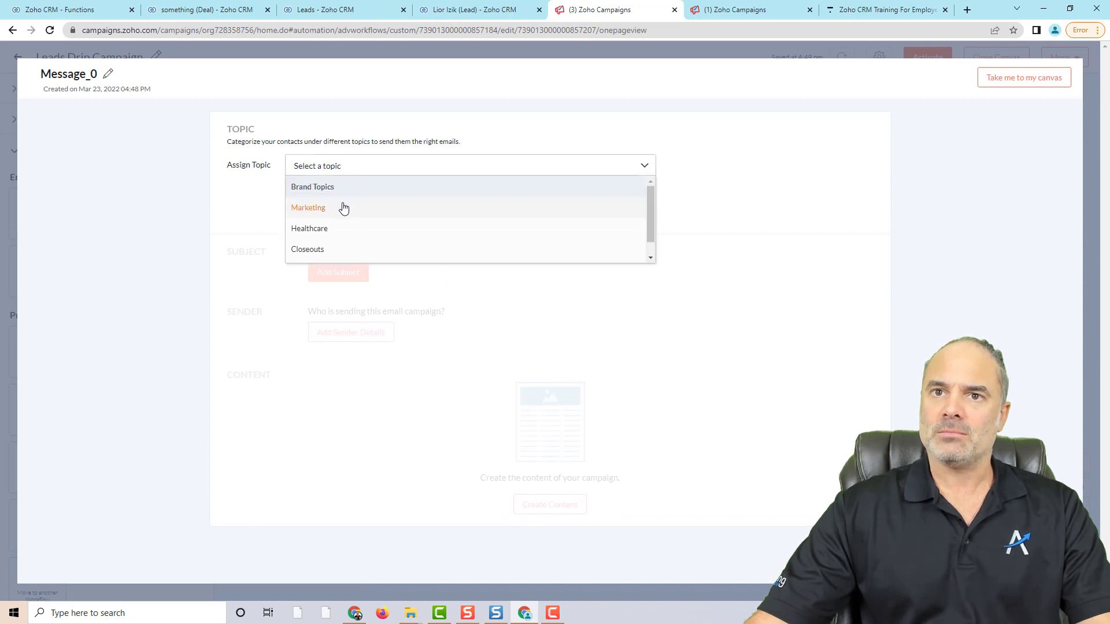
left_click(333, 209)
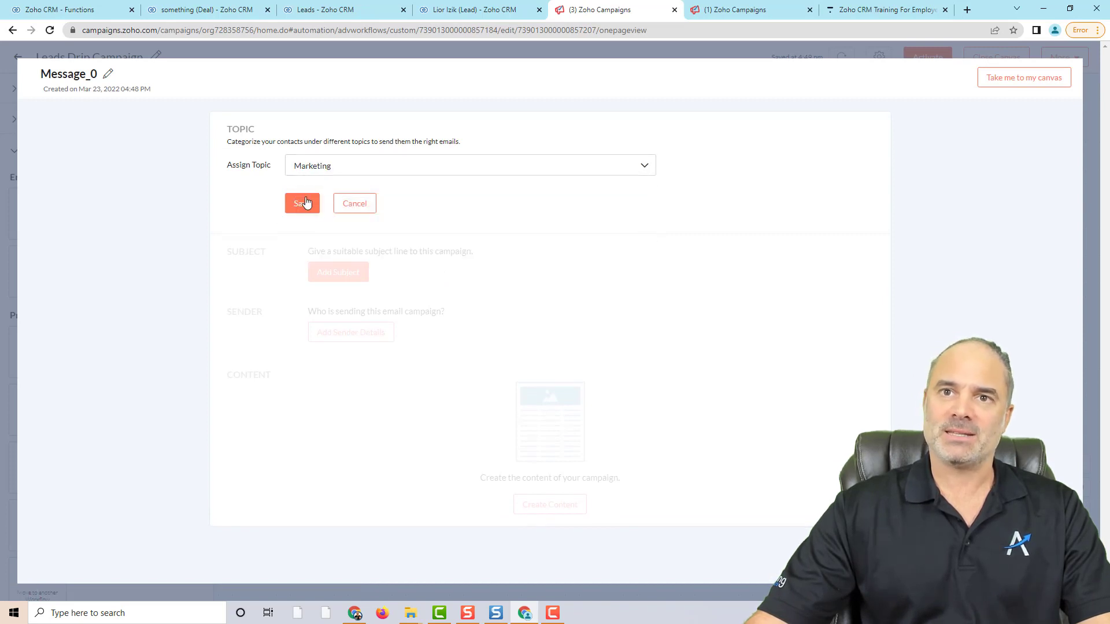
left_click(306, 203)
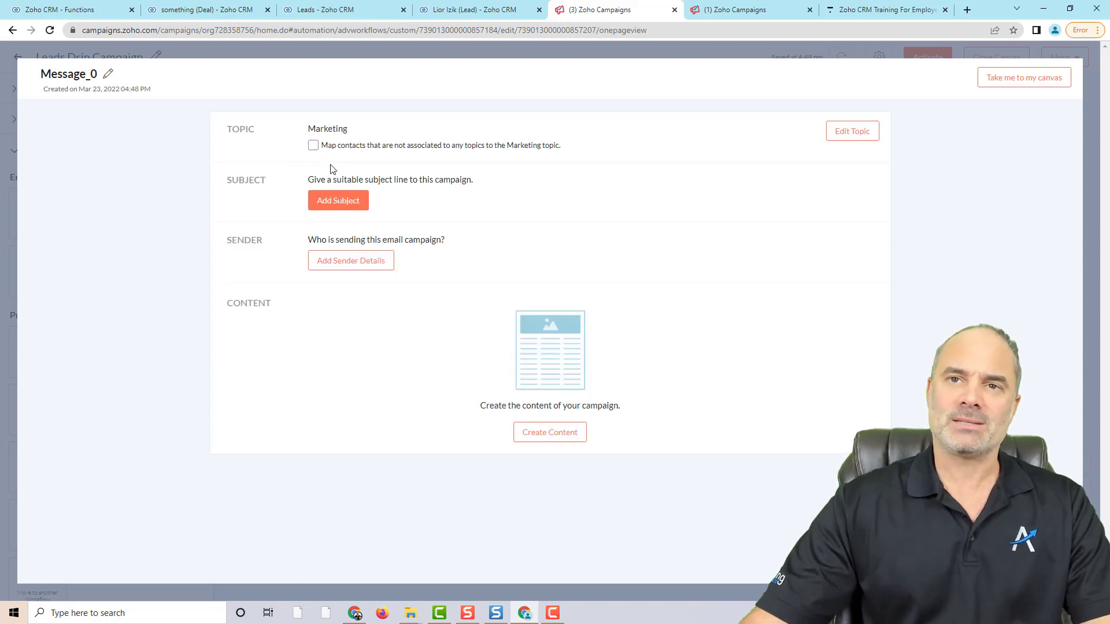
- Give Message_0 the subject 'Test' and save its sender and reply-to details
left_click(341, 202)
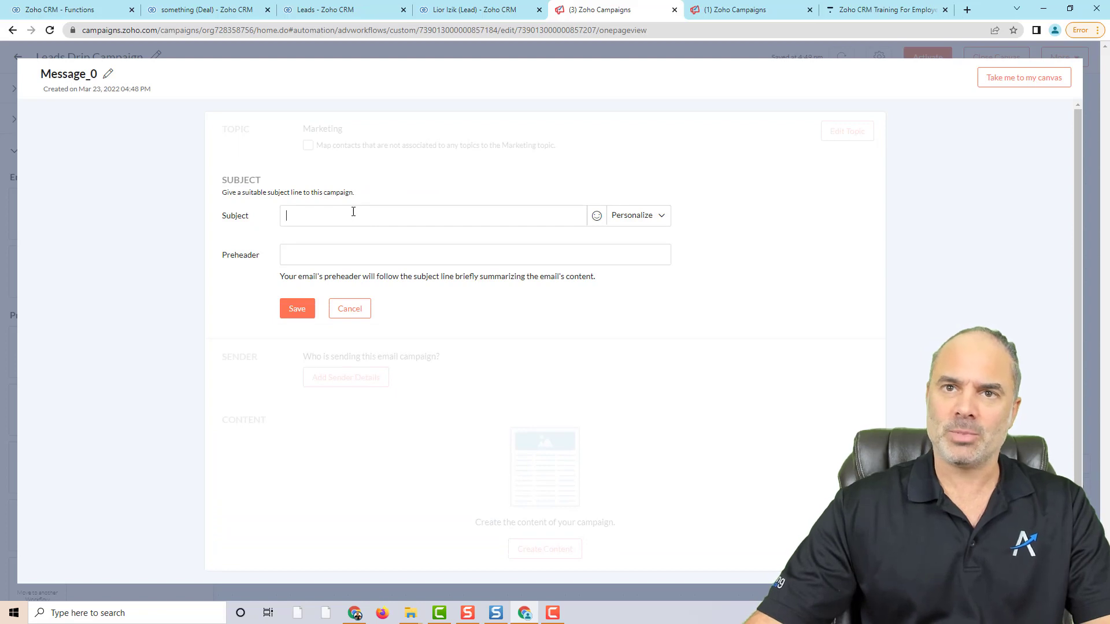
type("Test")
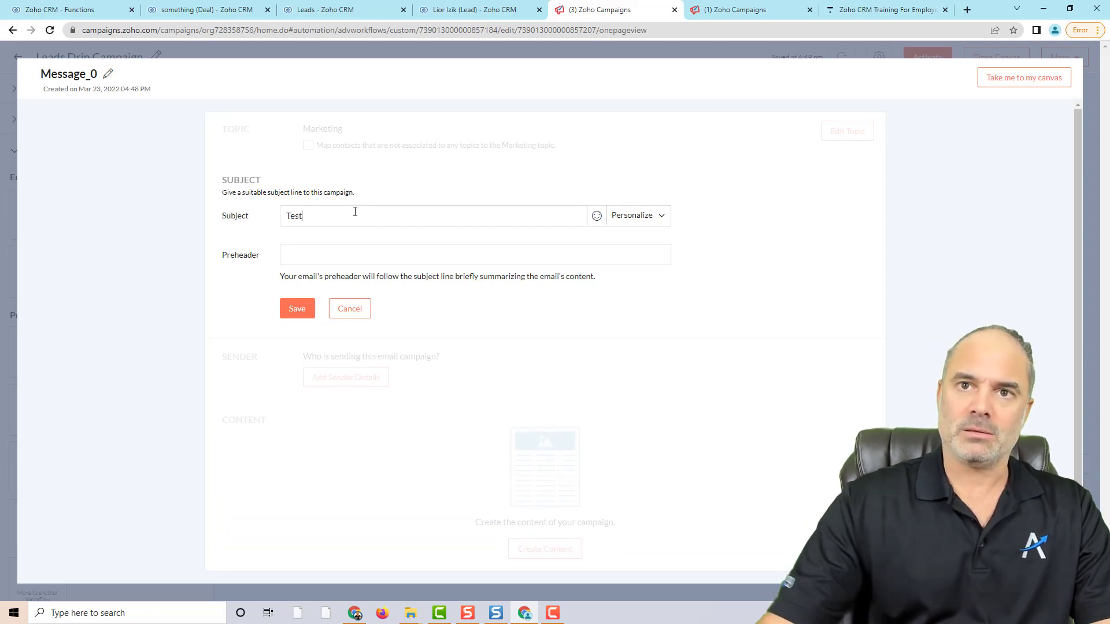
left_click(310, 312)
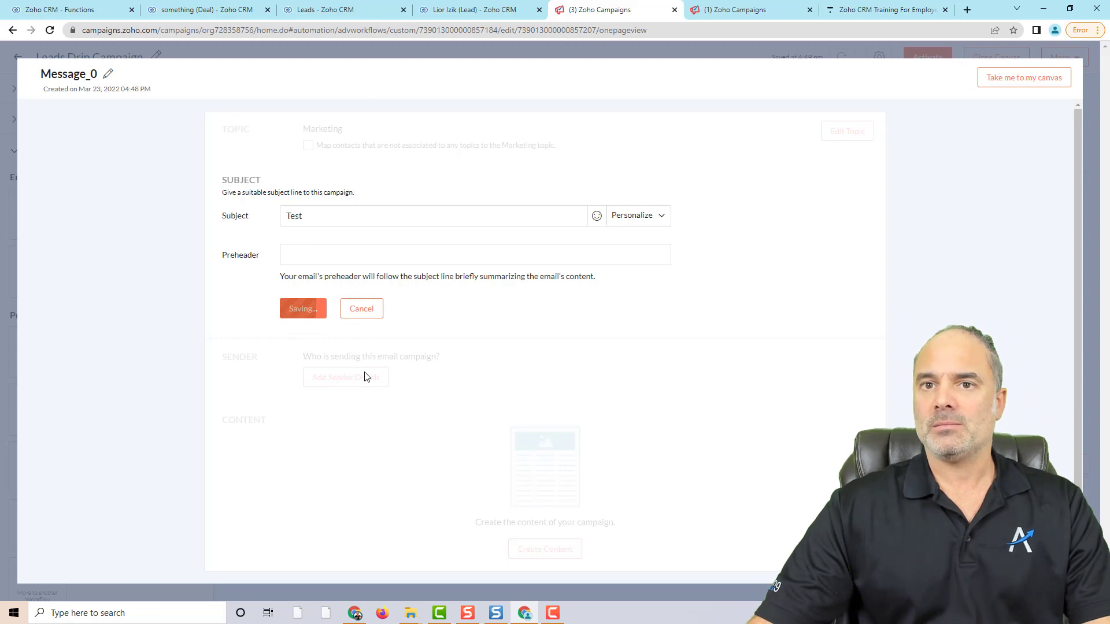
left_click(364, 235)
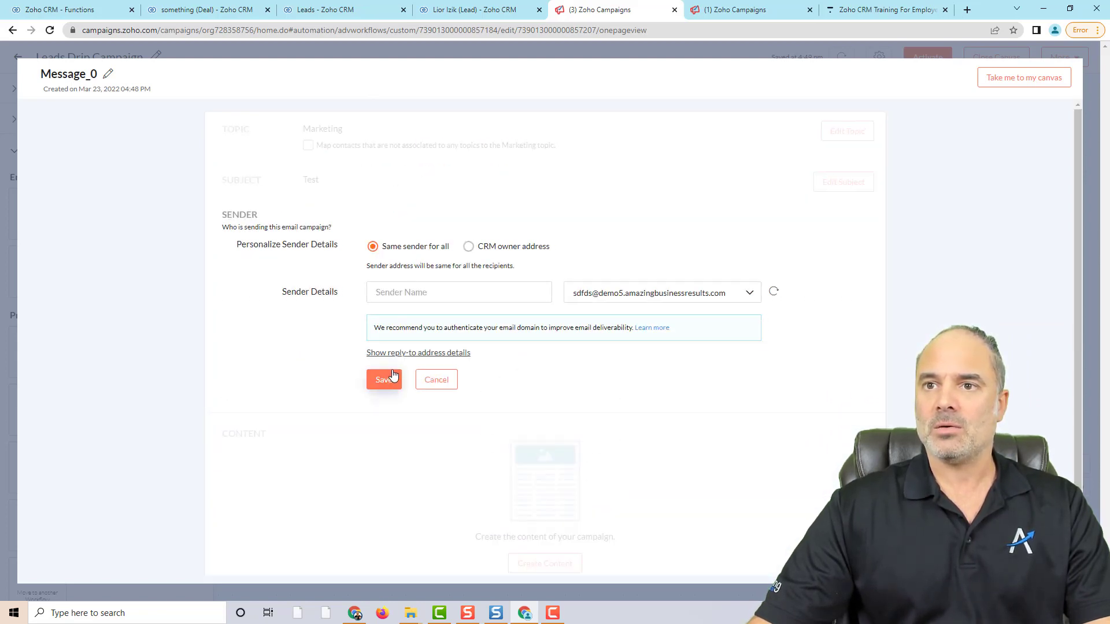
left_click(393, 377)
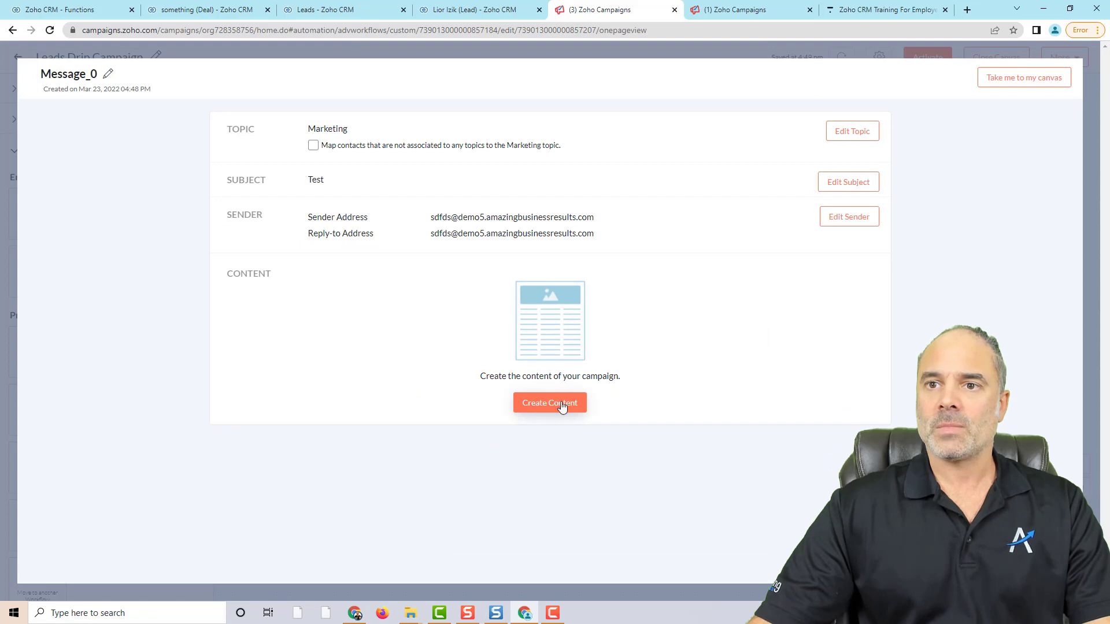
- Fill Message_0 with the pre-designed Promise template, save it, and submit it for compliance review
left_click(516, 315)
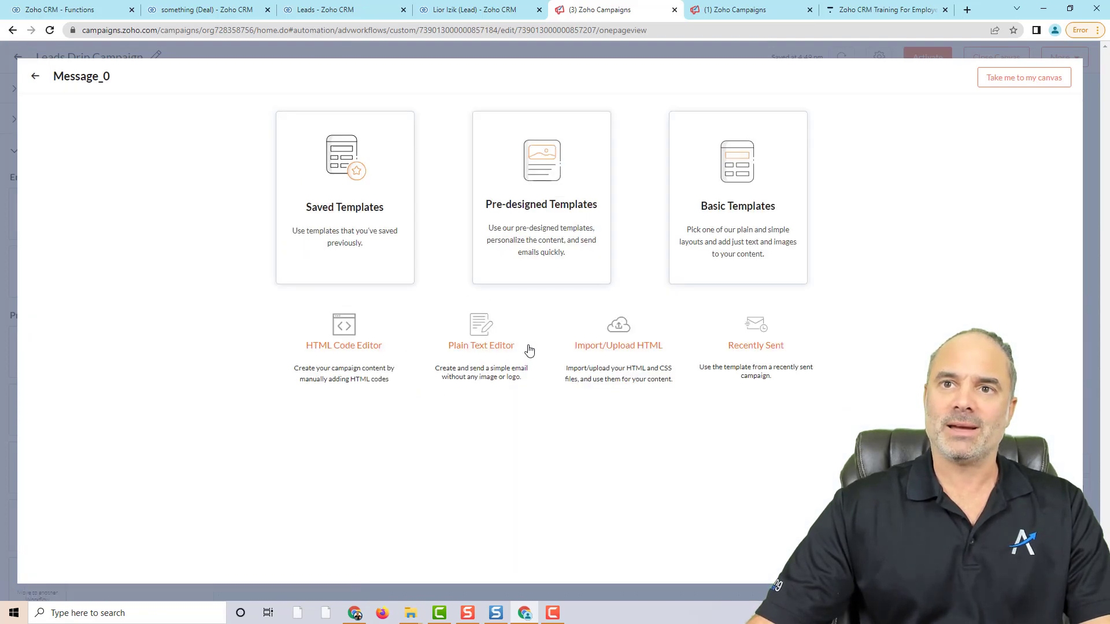
left_click(566, 222)
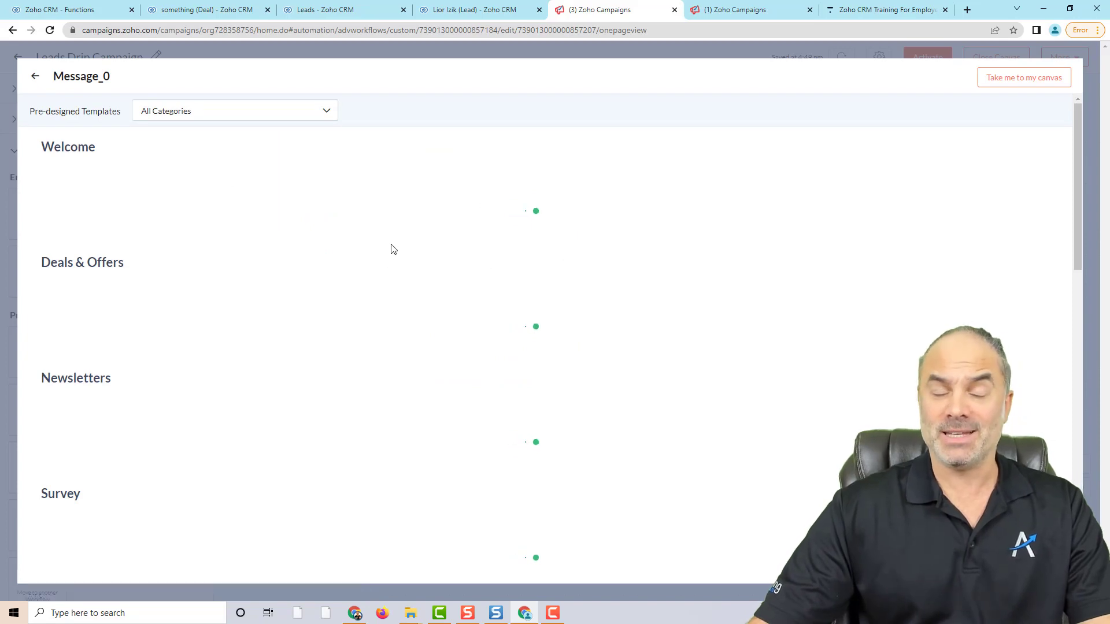
left_click(296, 271)
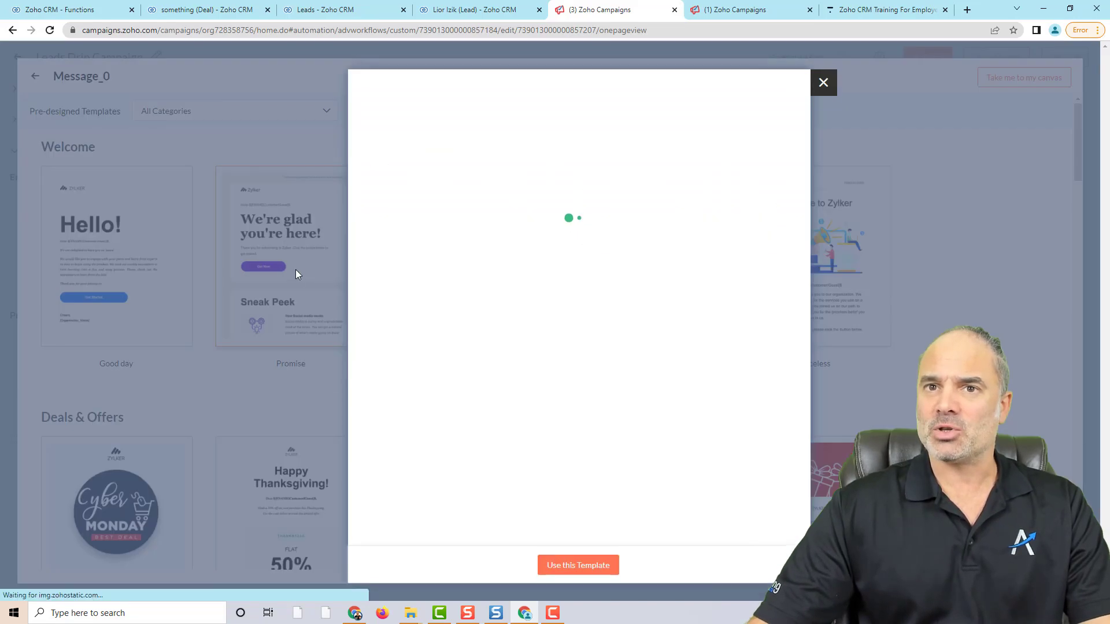
left_click(590, 563)
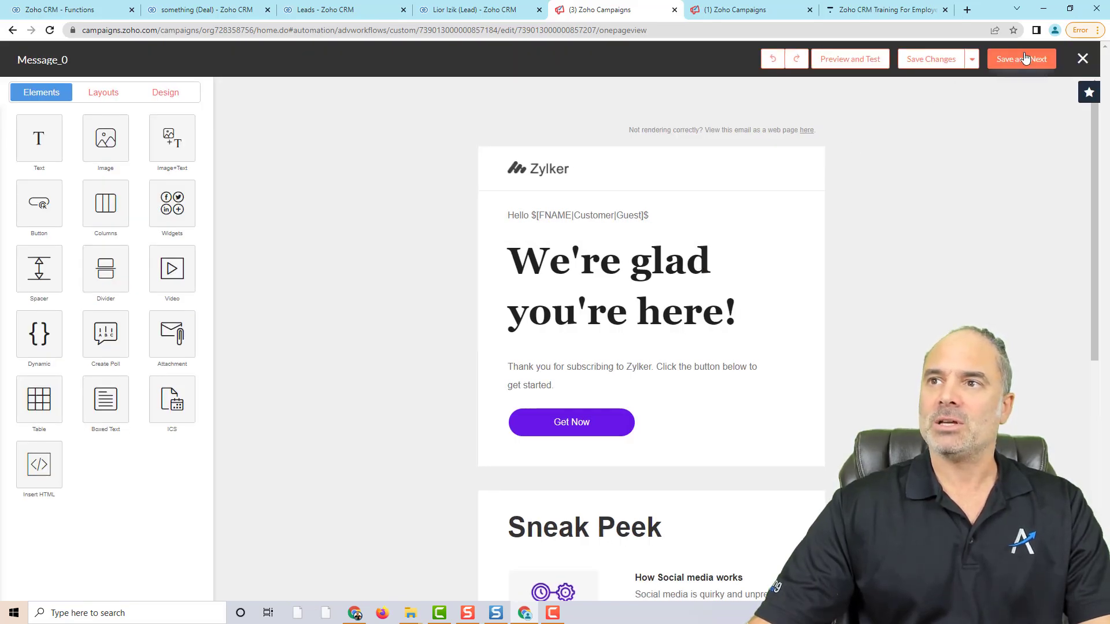
left_click(1024, 58)
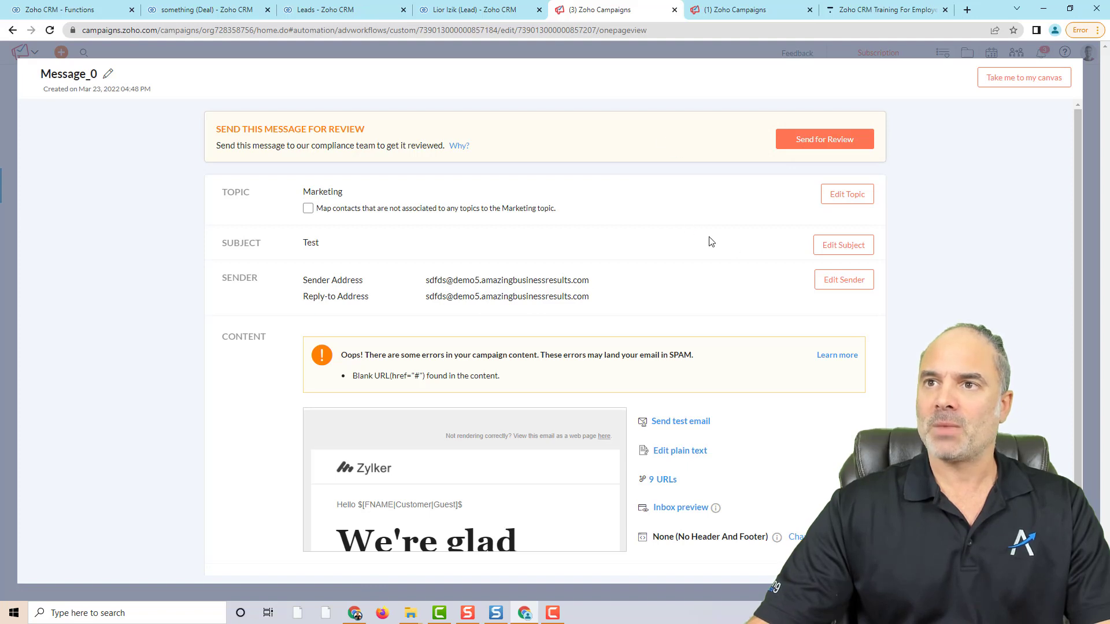
left_click(822, 146)
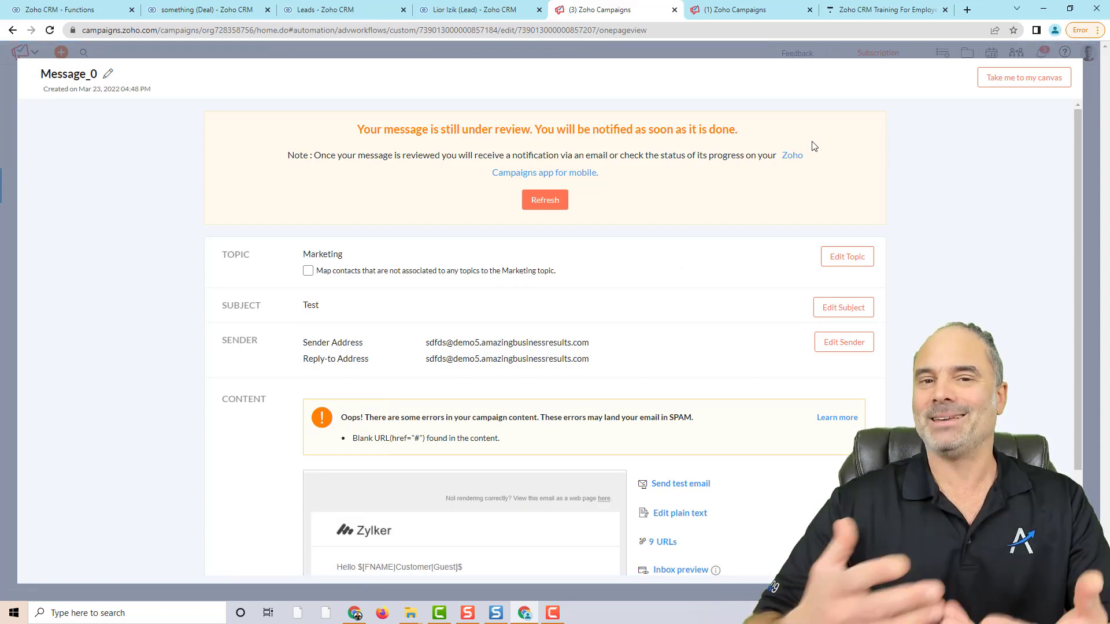
left_click(547, 208)
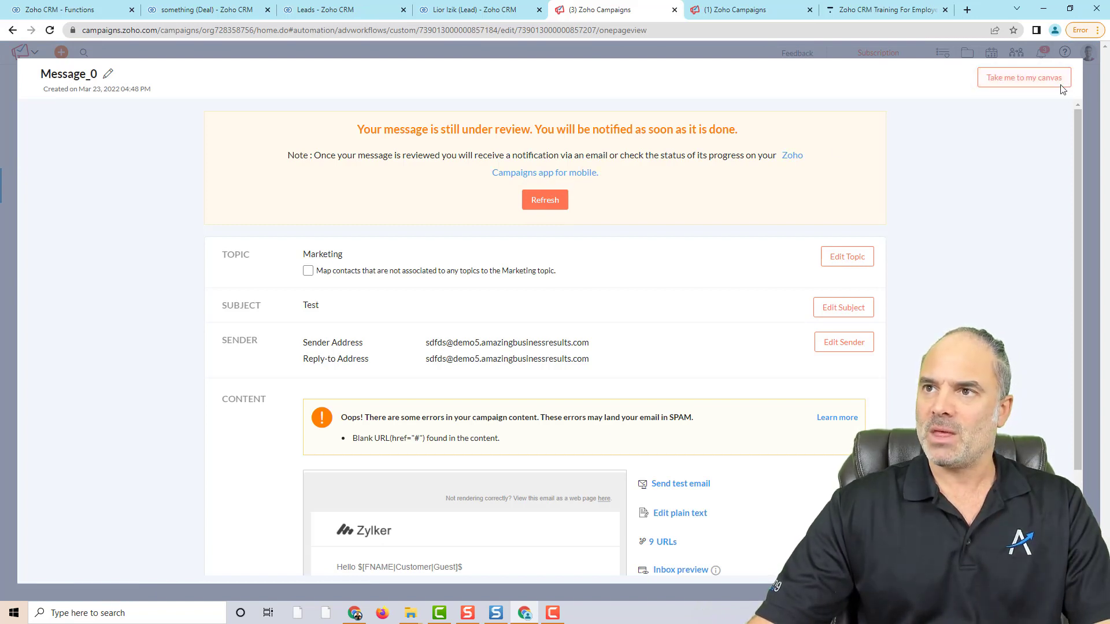
- Back on the workflow canvas, add a 1-hour Wait Time step below Message_0
left_click(1026, 80)
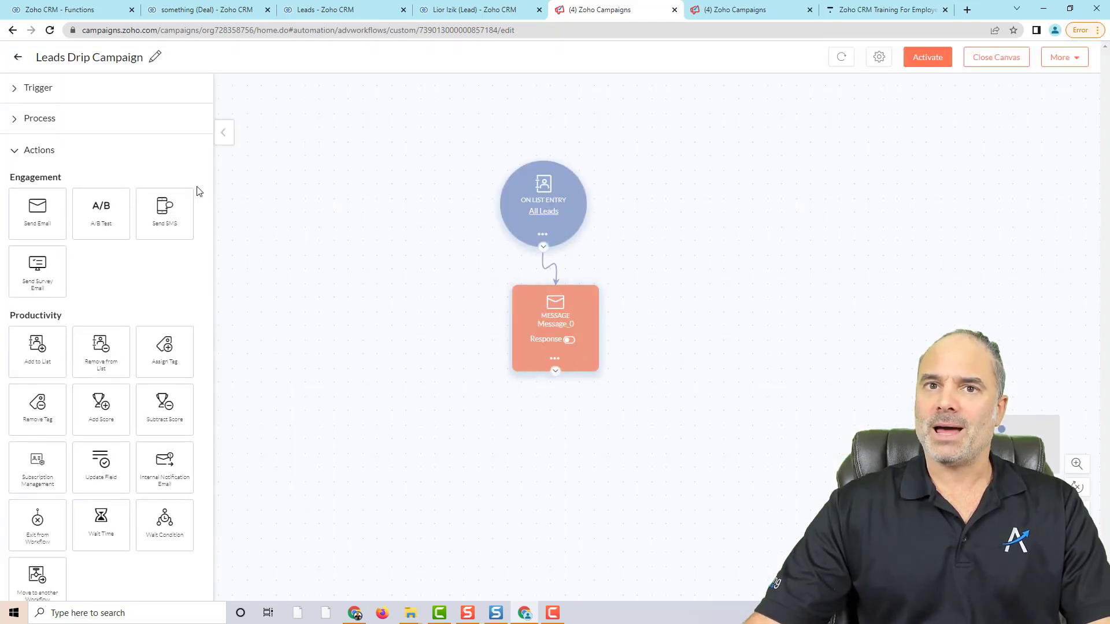
left_click_drag(58, 224, 138, 243)
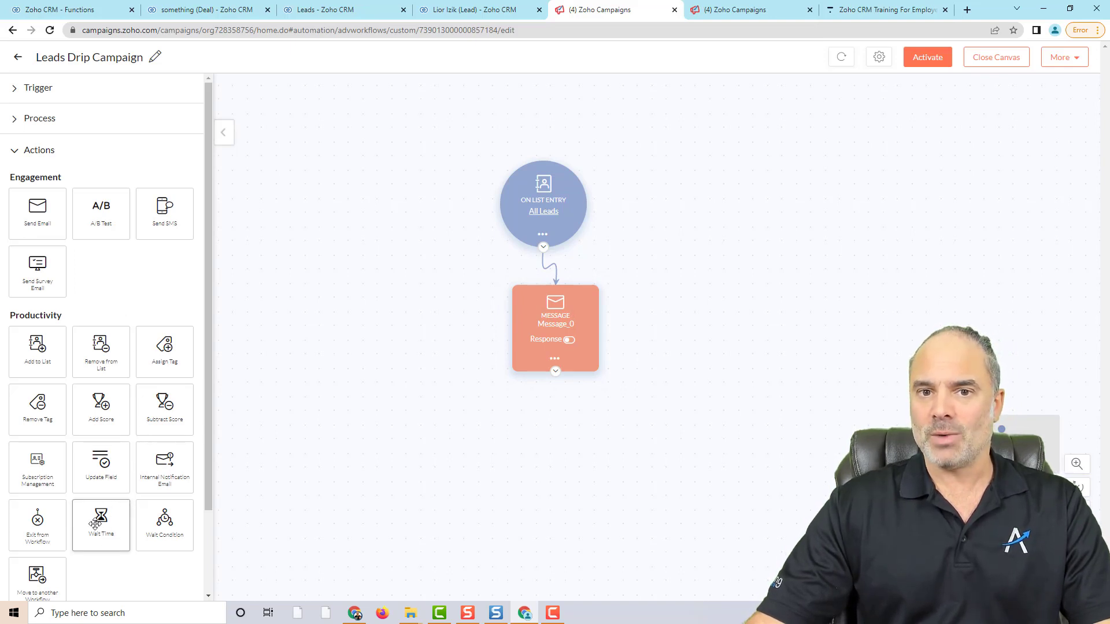
left_click_drag(98, 525, 568, 445)
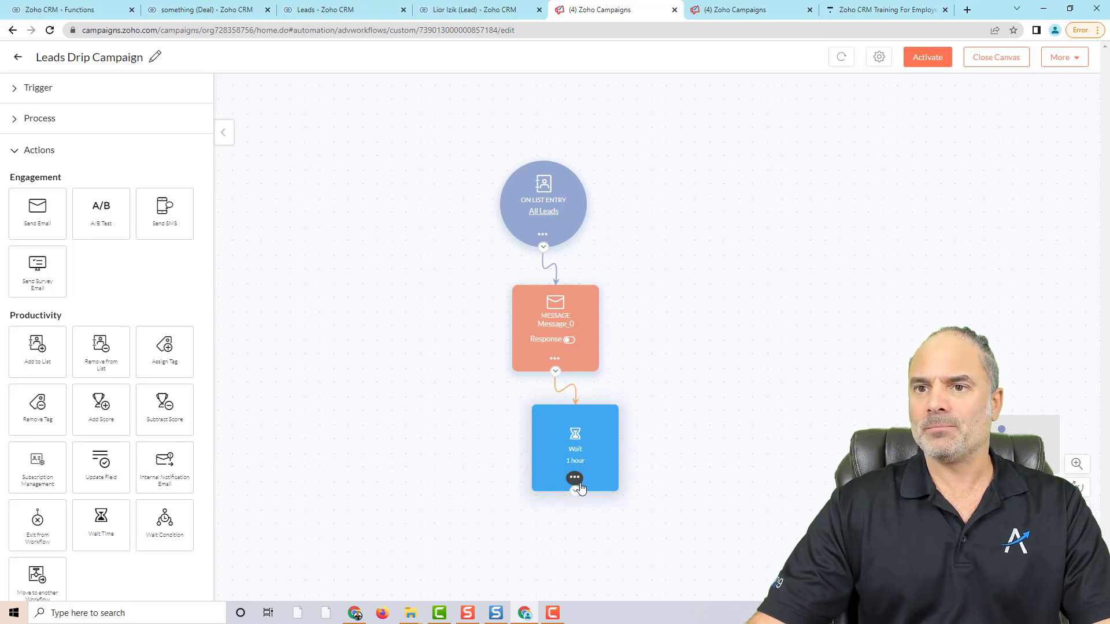
left_click(575, 476)
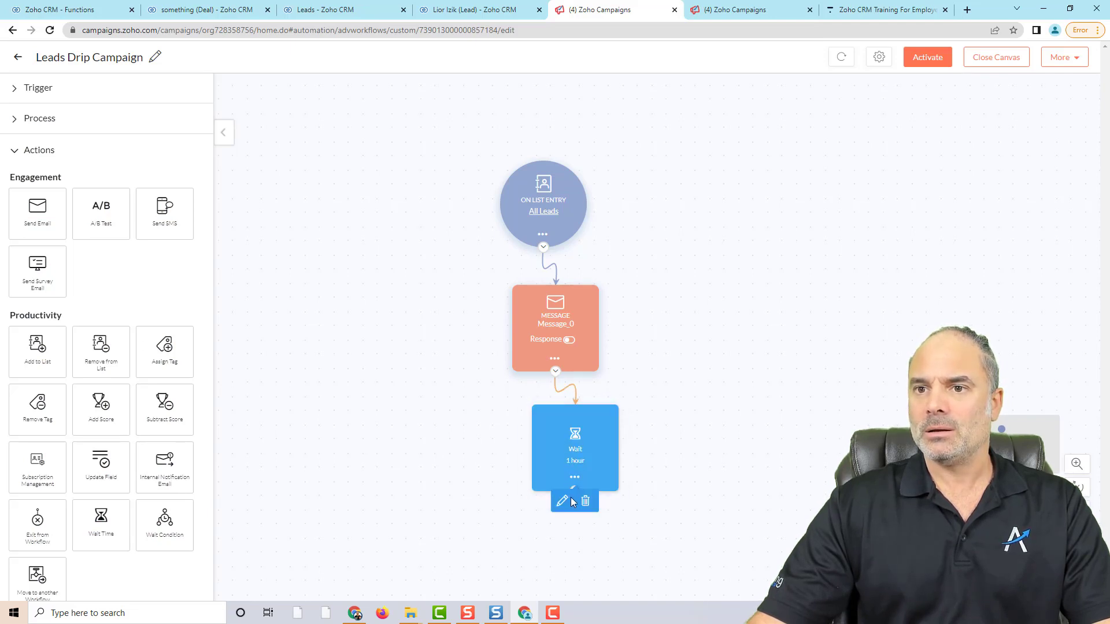
- Set the Wait to 2 days, resuming only 09:00–17:00 Monday to Friday, and save
left_click(562, 502)
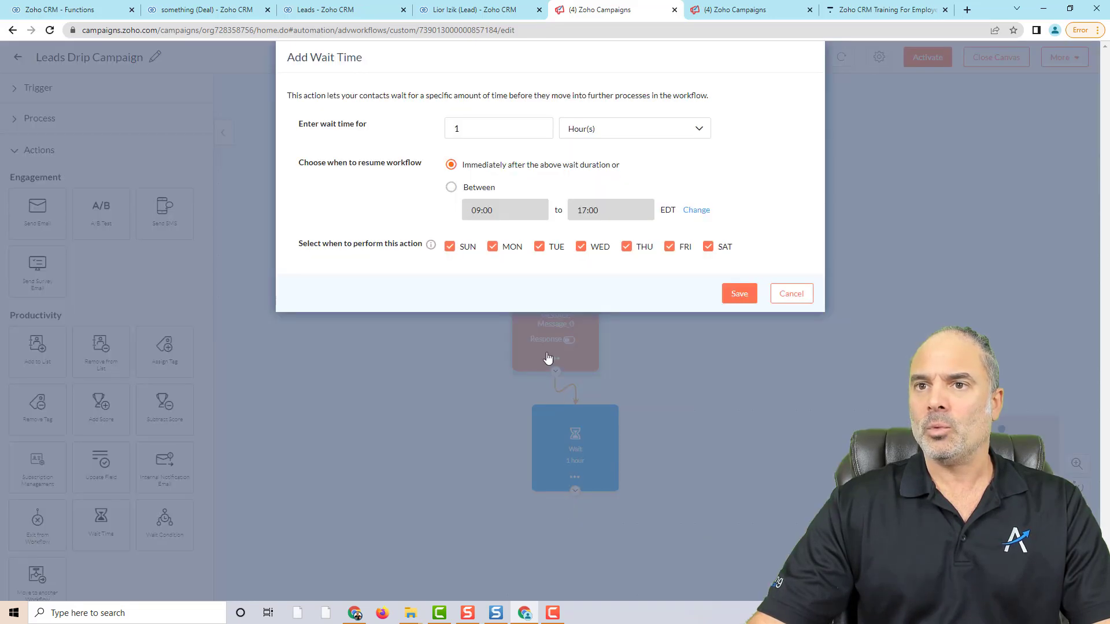
left_click(576, 133)
left_click(578, 171)
left_click_drag(513, 126, 368, 128)
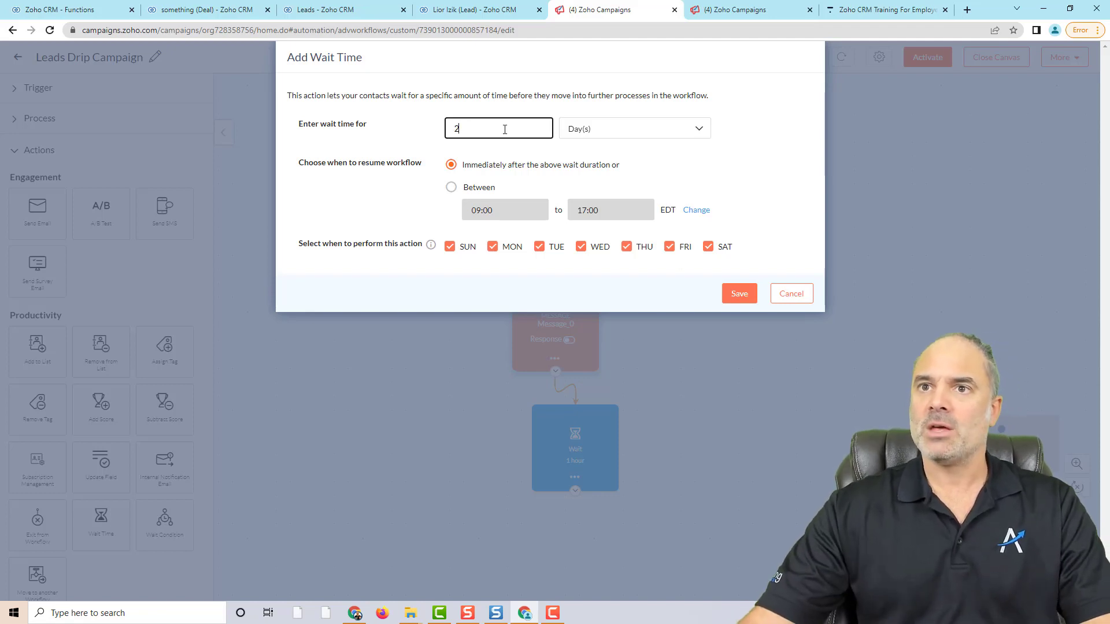
left_click(707, 183)
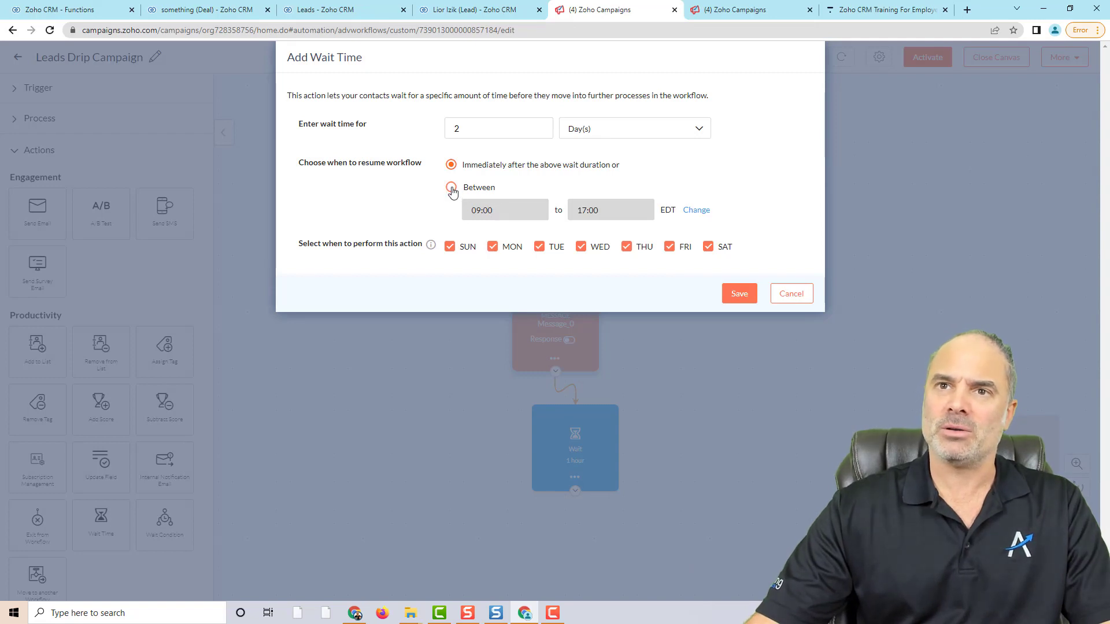
left_click(451, 189)
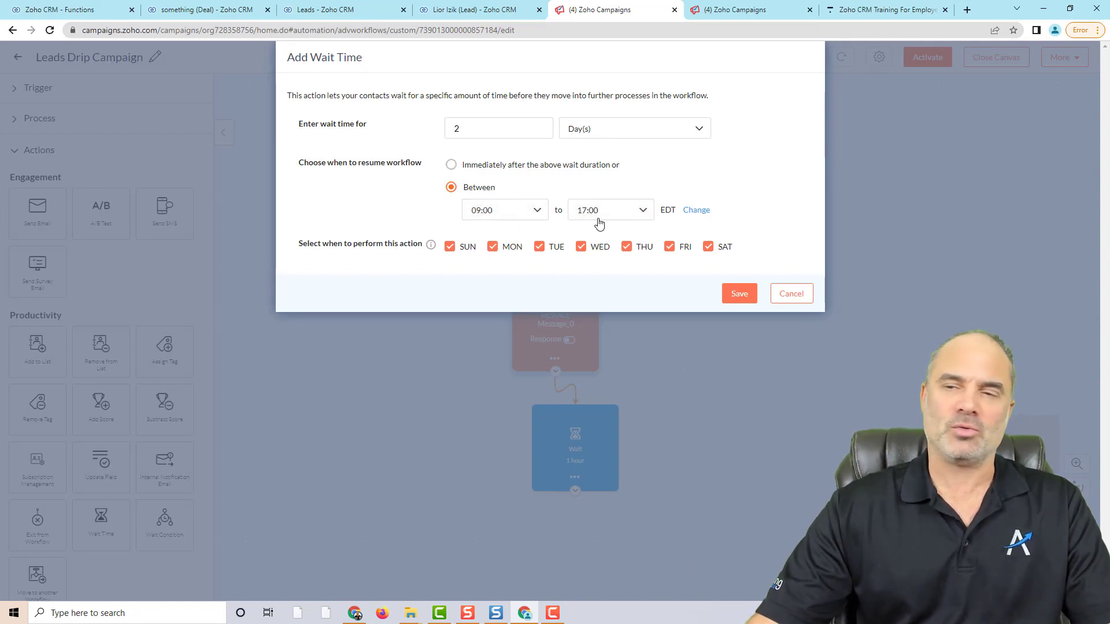
left_click(709, 247)
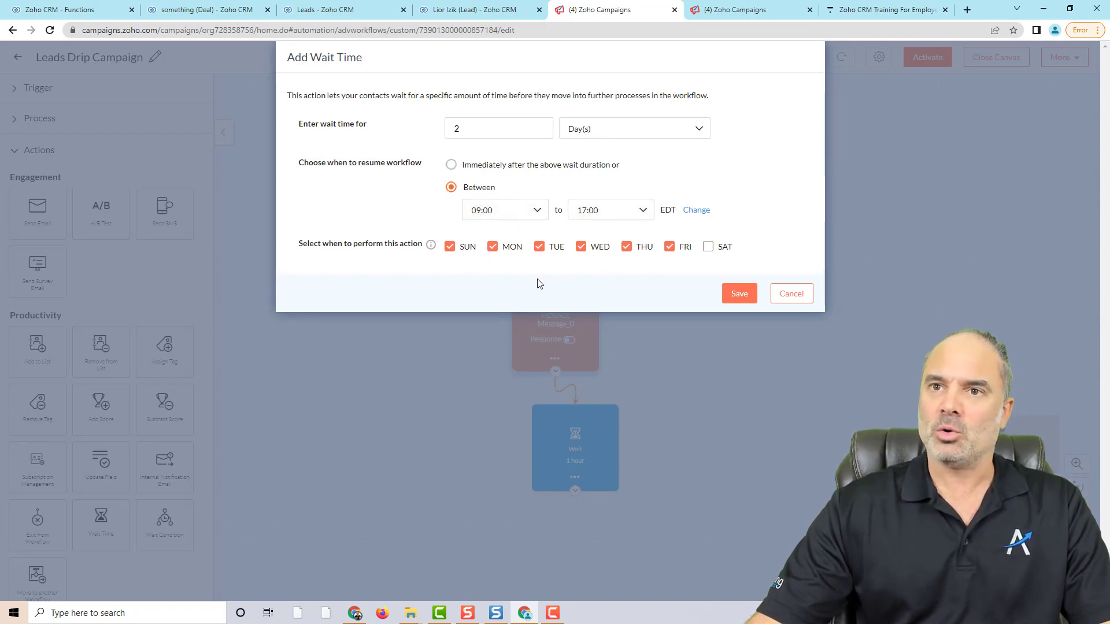
left_click(451, 248)
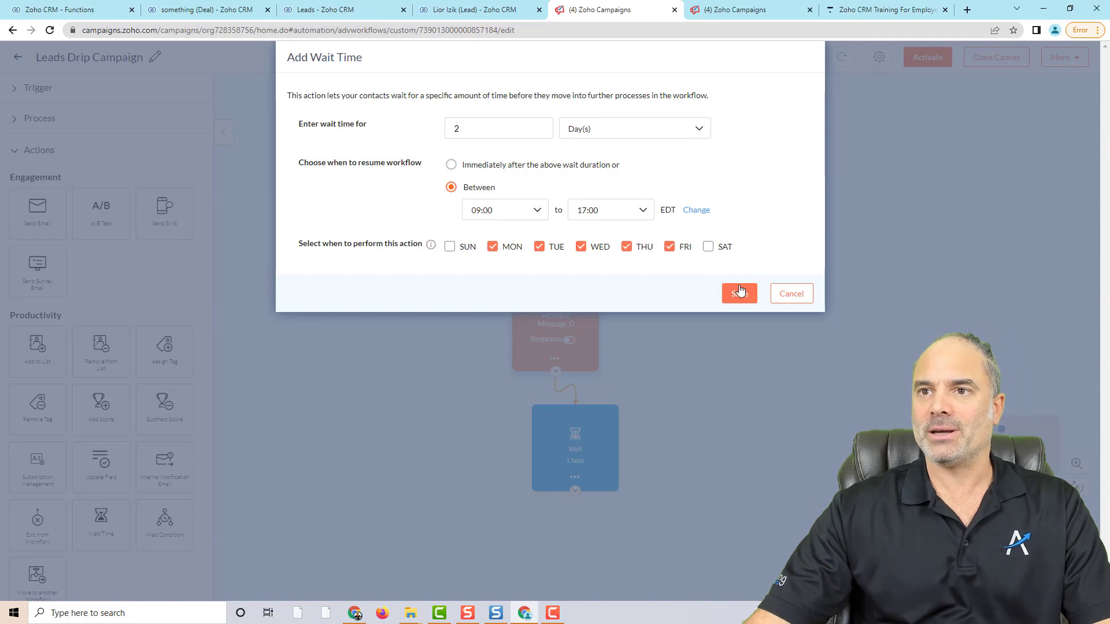
left_click(739, 294)
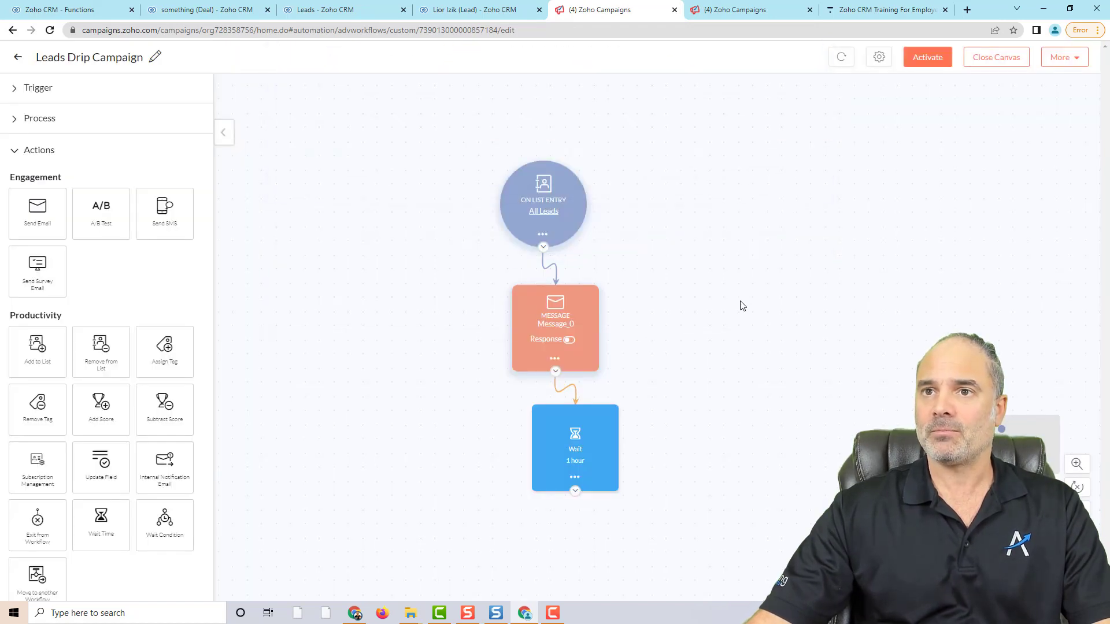
- Drop a Send Email action below the Wait node as a second message step
left_click_drag(27, 215, 584, 555)
scroll(665, 375, "down", 1)
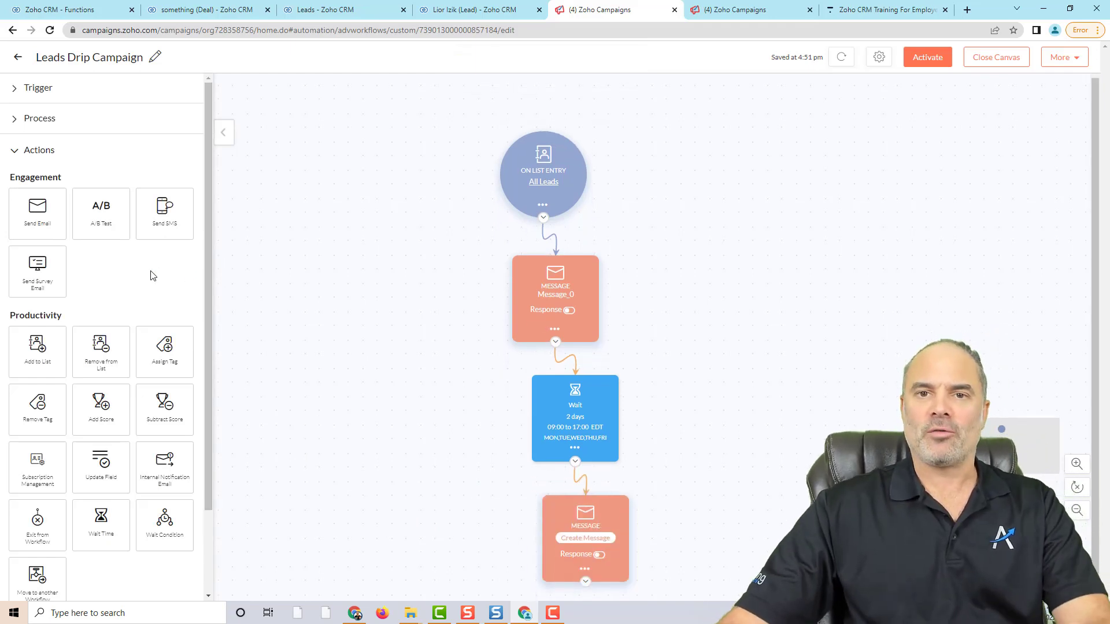
scroll(162, 305, "down", 3)
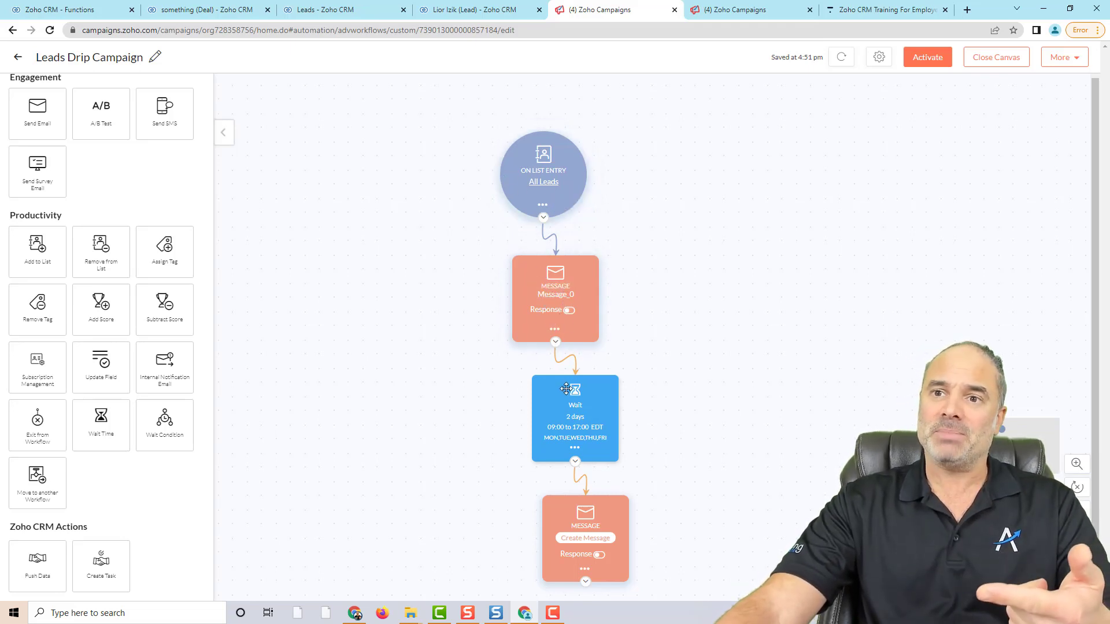
- Try activating the workflow, then dismiss the warning that the second message is incomplete
mouse_move(585, 444)
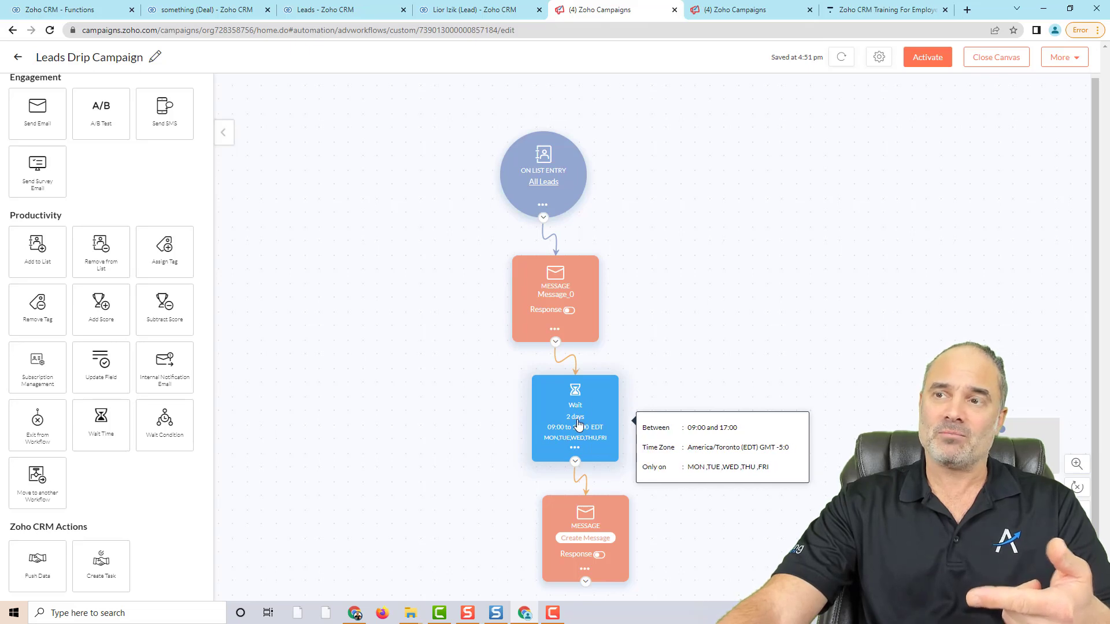
left_click(928, 59)
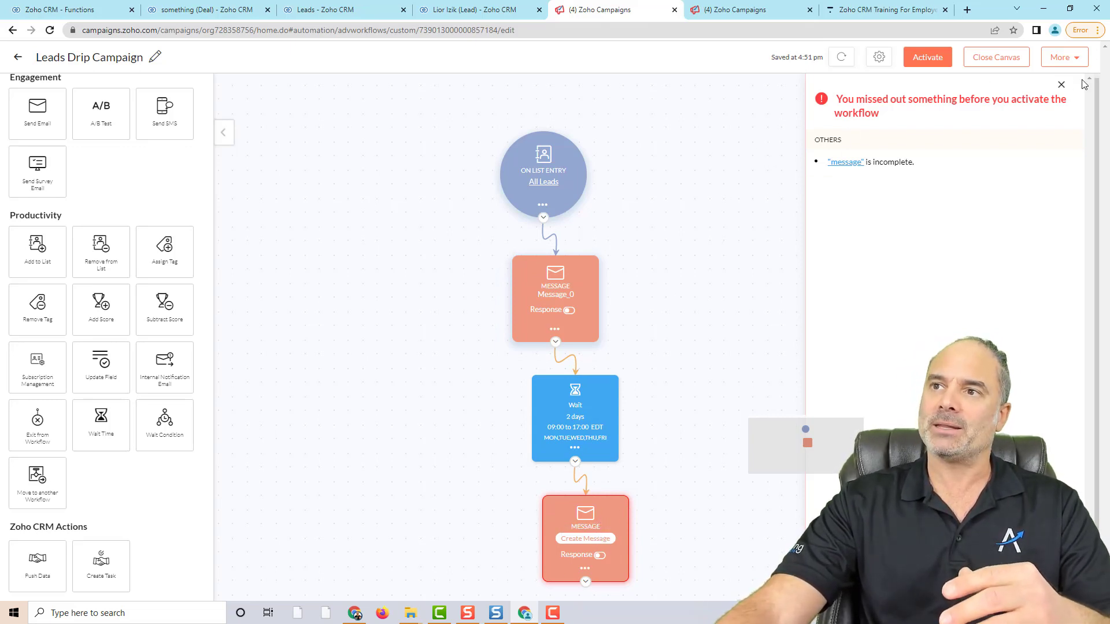
left_click(1064, 85)
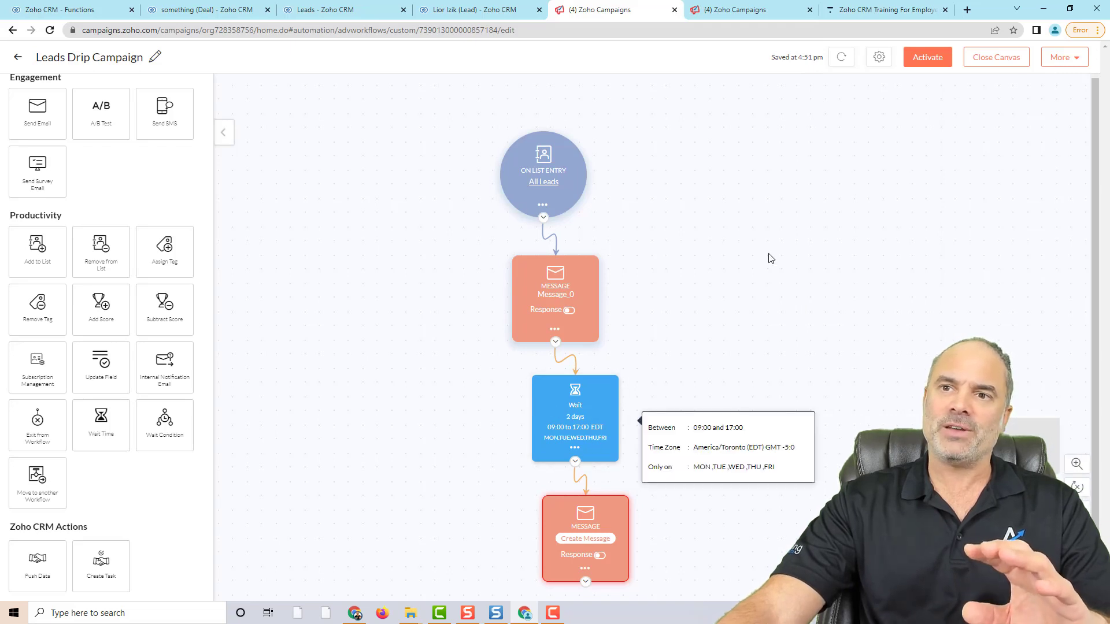